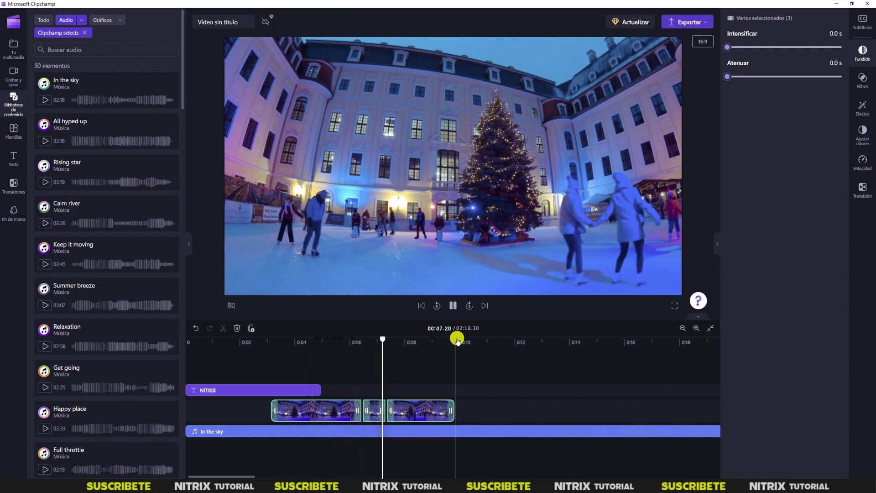
Step: Pause the finished sample project and replay it from near the start of the timeline
left_click(453, 305)
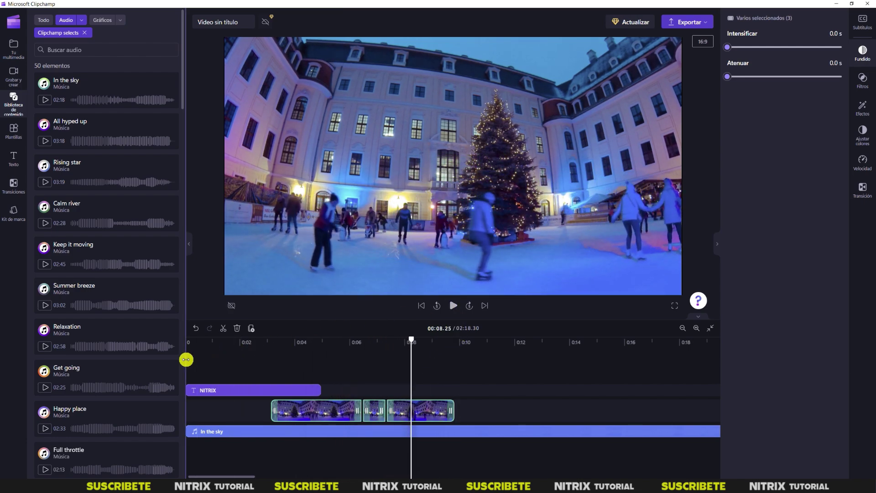
left_click(192, 358)
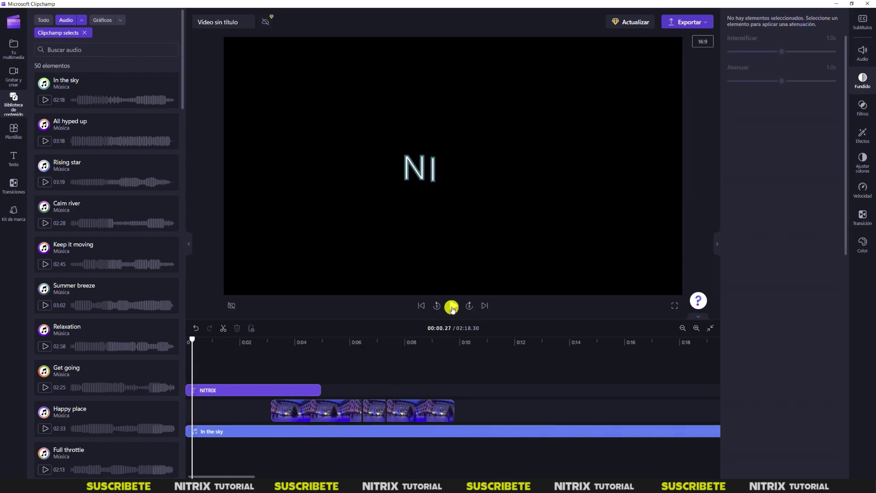
left_click(452, 306)
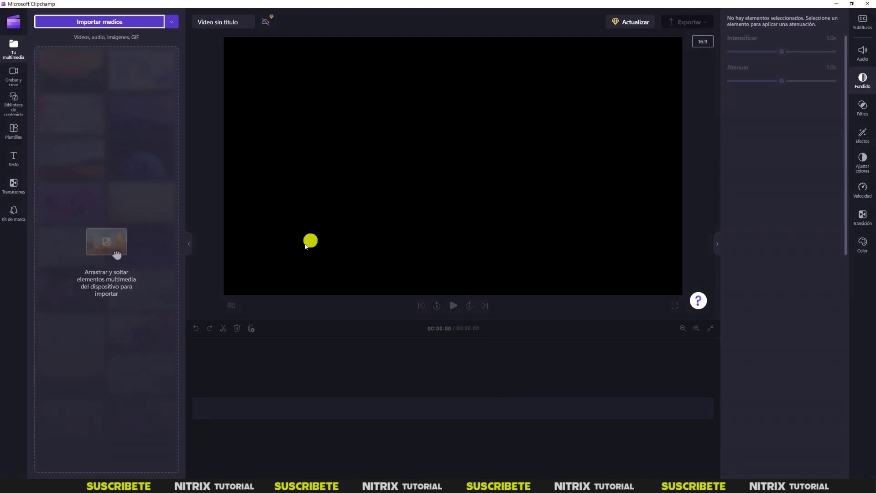
Step: Look over the recording and creation options, the media area and the categories of the content library
left_click(14, 78)
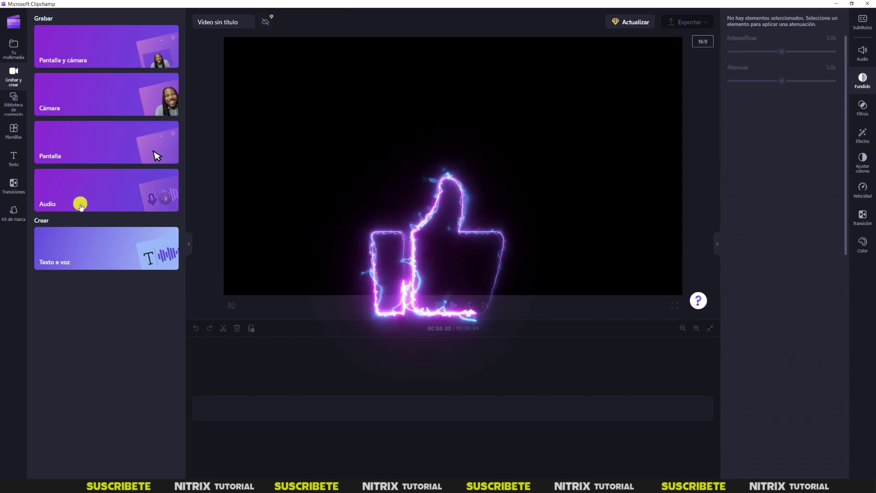
left_click(12, 57)
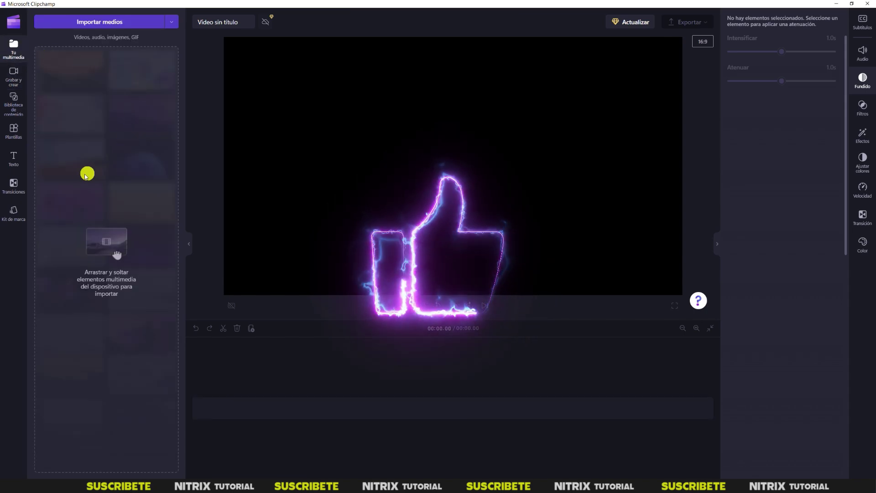
left_click(15, 103)
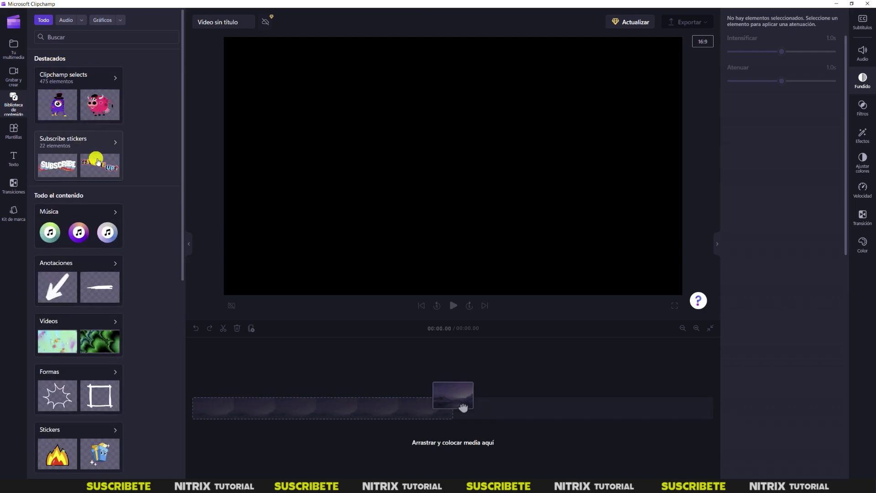
scroll(84, 153, "down", 2)
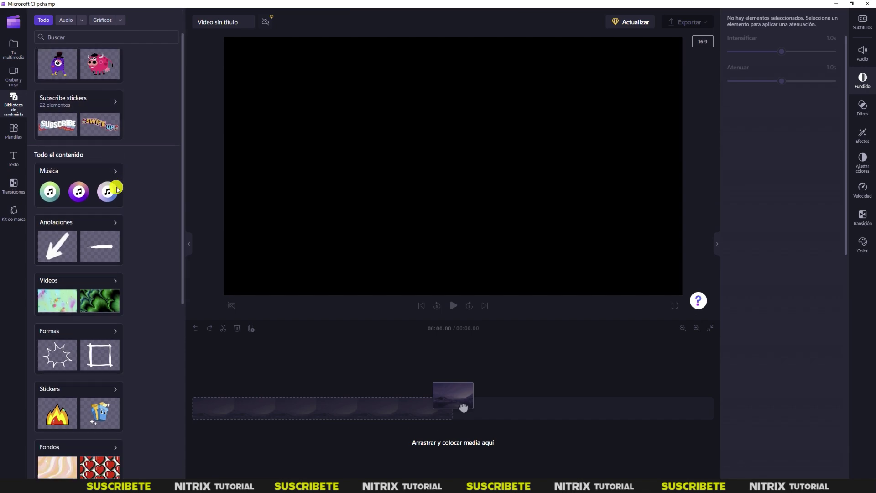
scroll(103, 215, "down", 2)
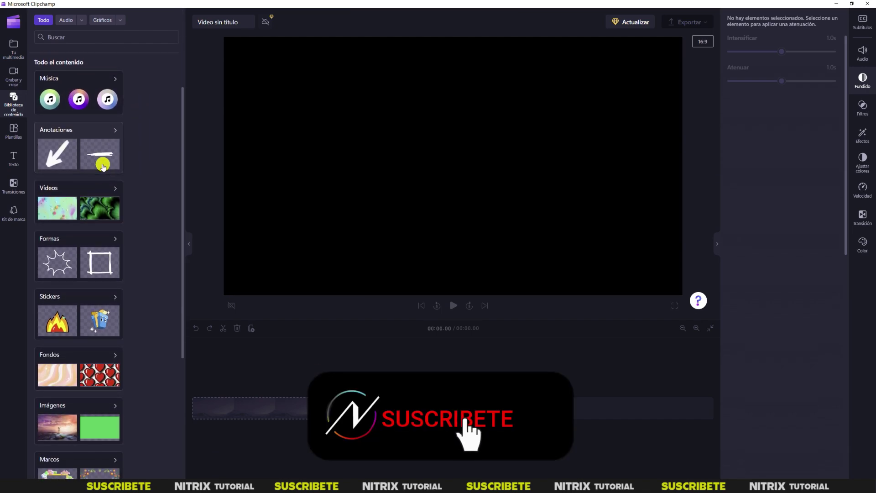
scroll(101, 198, "up", 3)
Step: Open the Chill collection in the music library and preview the tracks "Keep it moving" and "Inspire me"
left_click(102, 200)
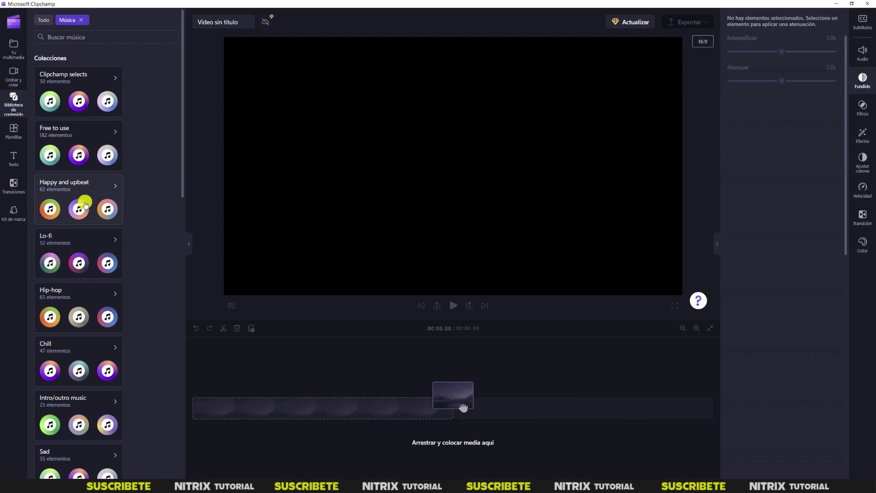
scroll(97, 210, "down", 3)
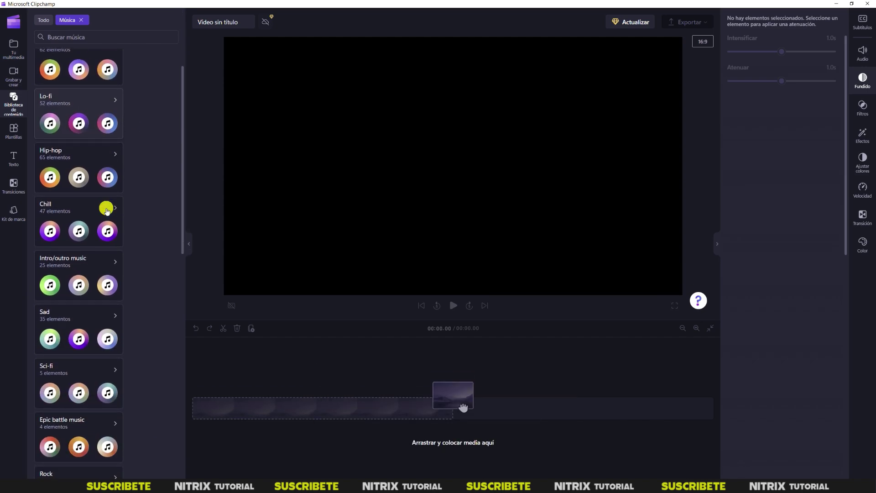
left_click(78, 227)
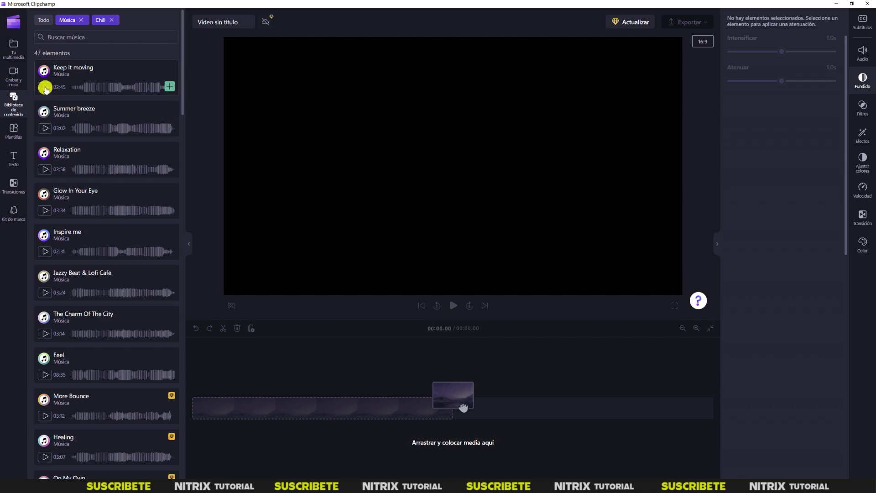
left_click(45, 88)
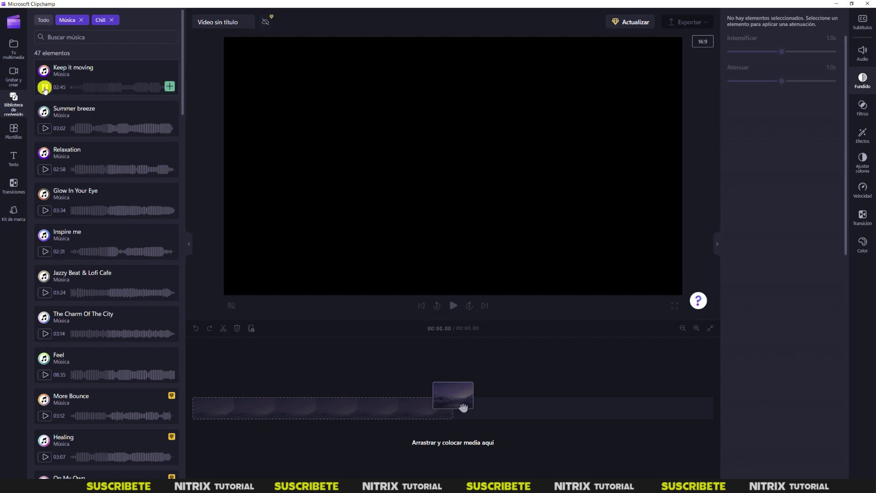
left_click(45, 87)
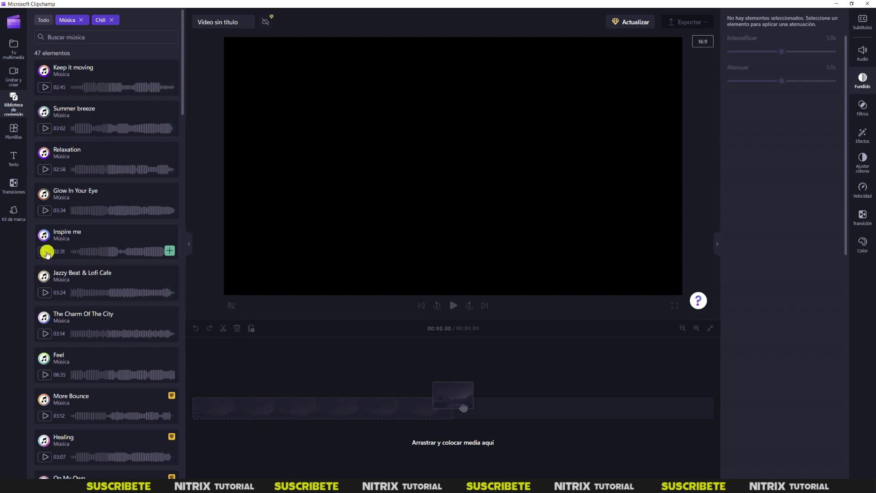
left_click(102, 253)
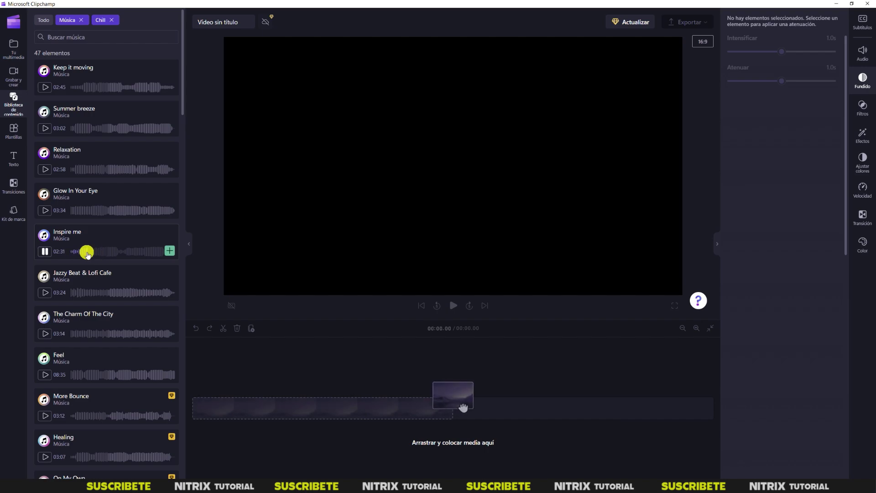
left_click(46, 252)
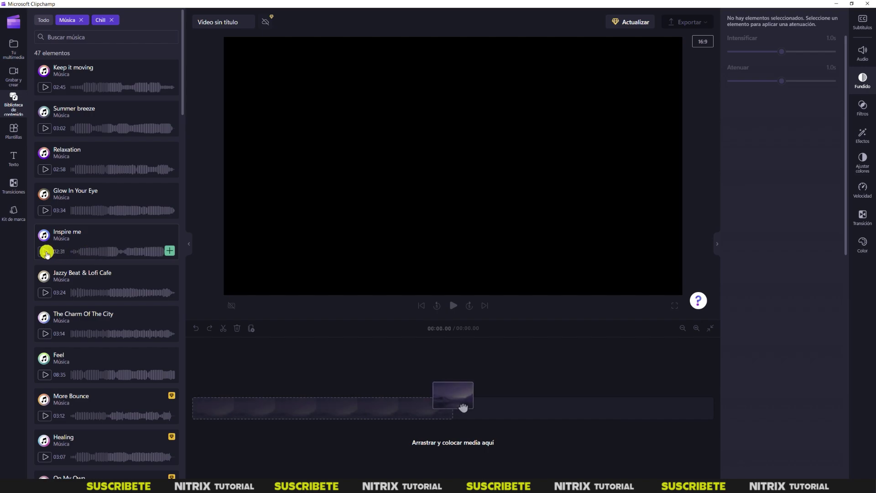
Step: Browse the YouTube templates and preview "Intro de tarjeta actual para juegos en YouTube" without adding it
left_click(14, 131)
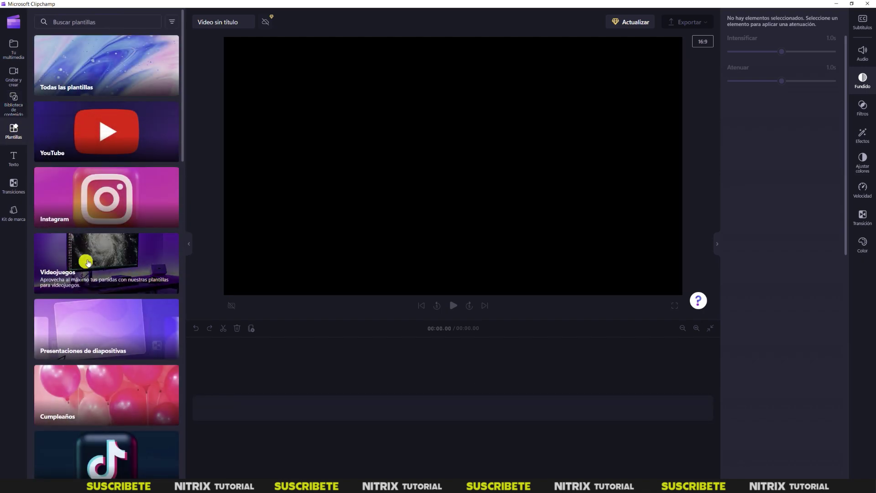
left_click(80, 120)
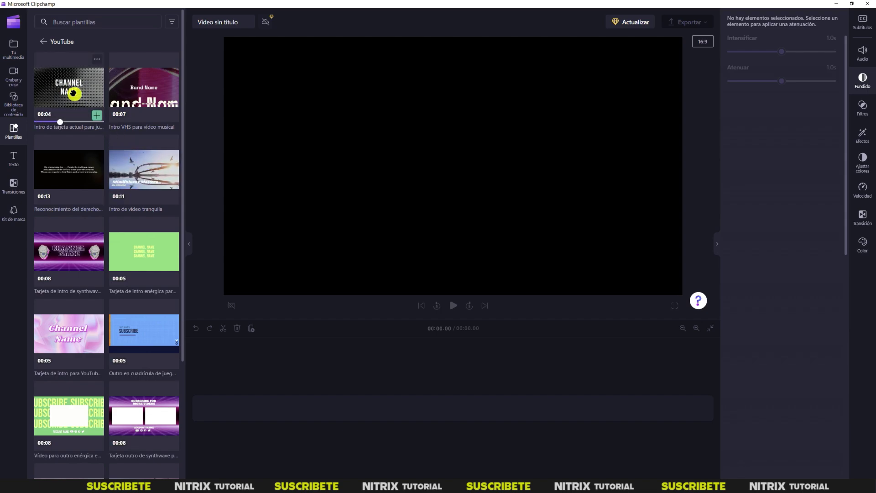
left_click(81, 99)
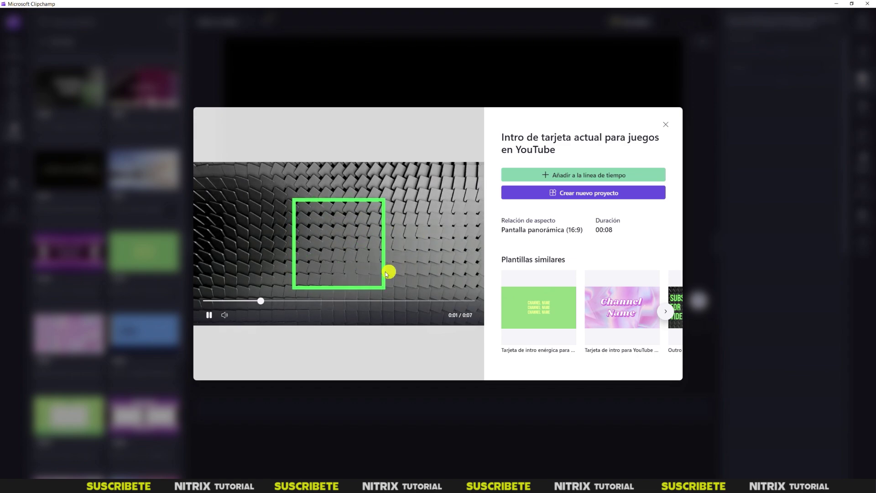
left_click(388, 246)
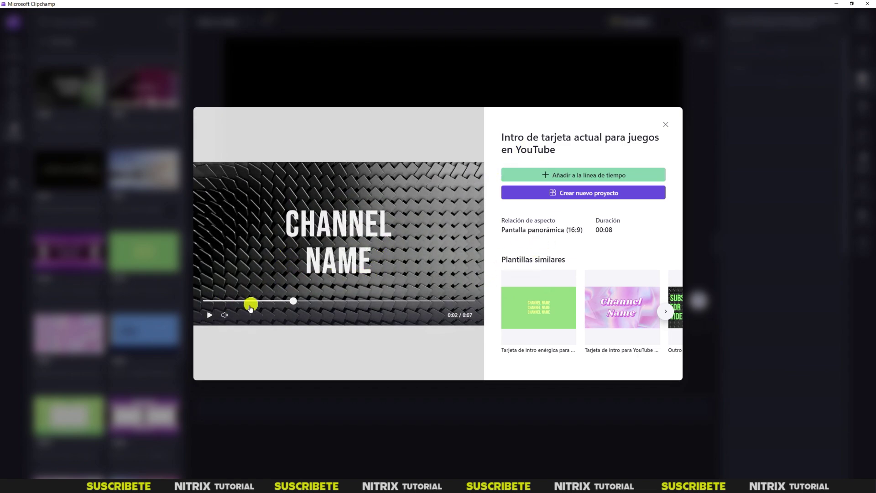
left_click(208, 315)
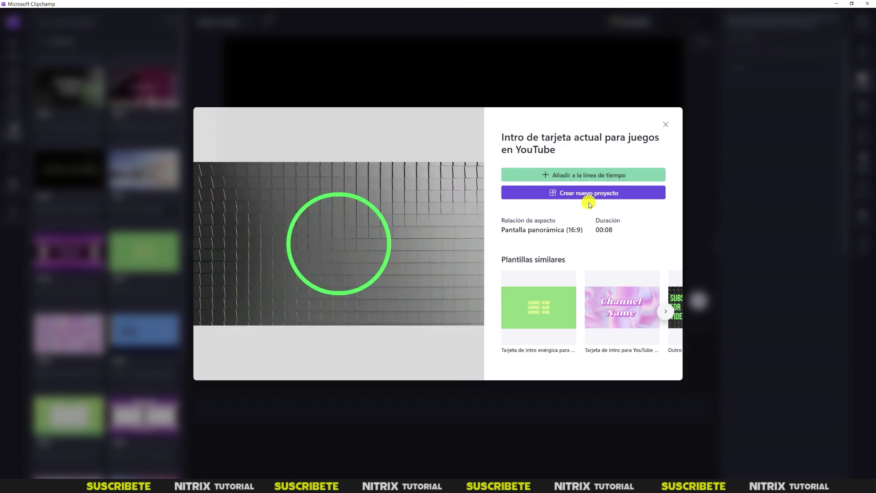
left_click(668, 123)
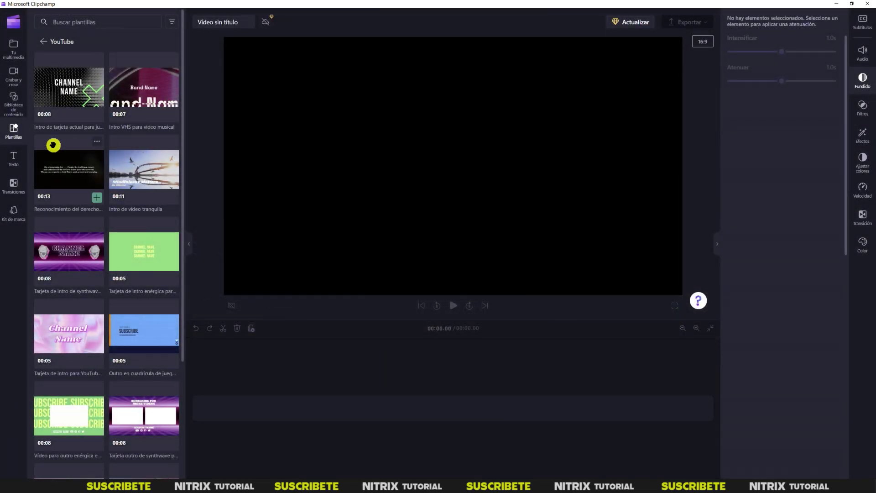
scroll(152, 236, "down", 3)
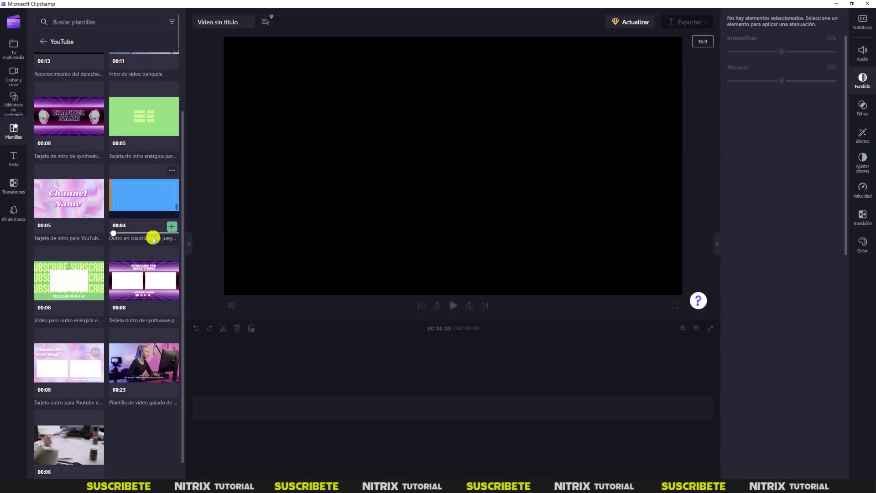
scroll(64, 205, "up", 5)
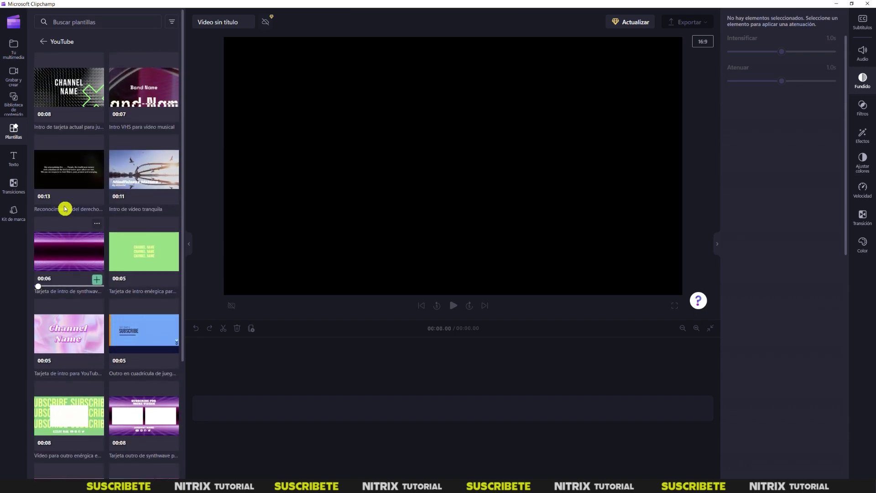
Step: Look through the text styles, from the plain and title styles to the intro/outro ones
left_click(15, 160)
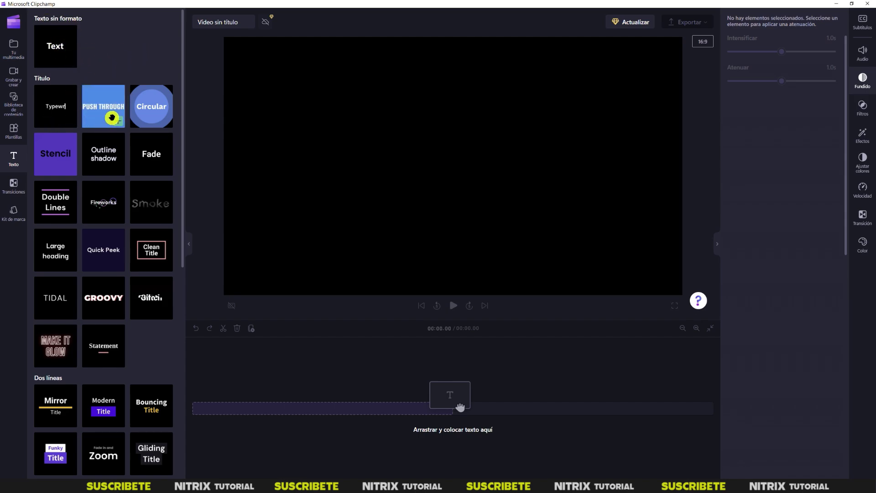
scroll(145, 120, "down", 6)
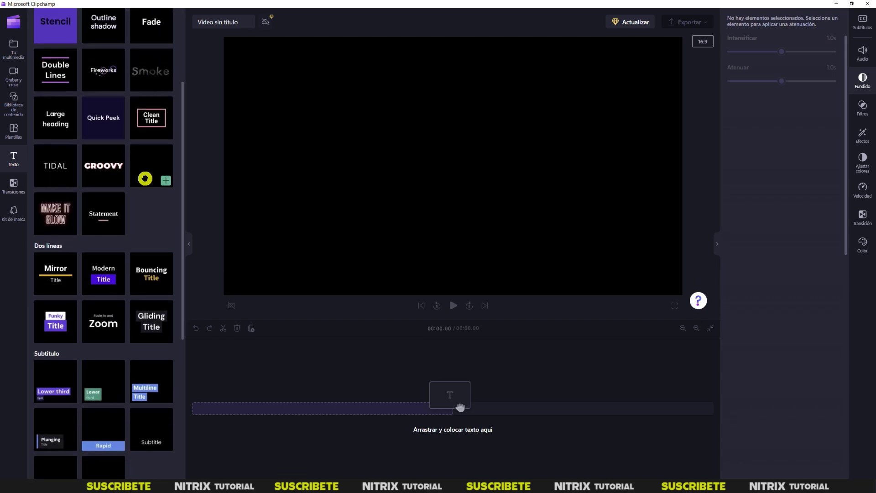
scroll(145, 180, "down", 2)
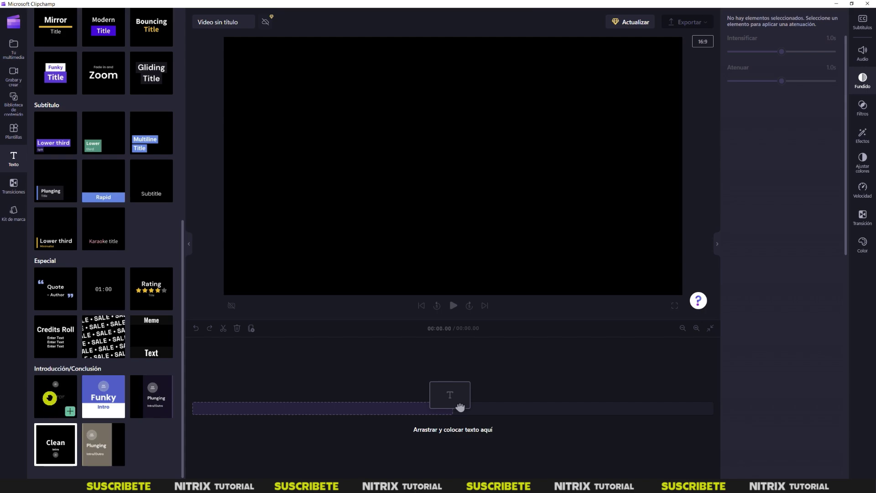
Step: Look through the available transitions and the brand kit's font, color and logo options
left_click(14, 184)
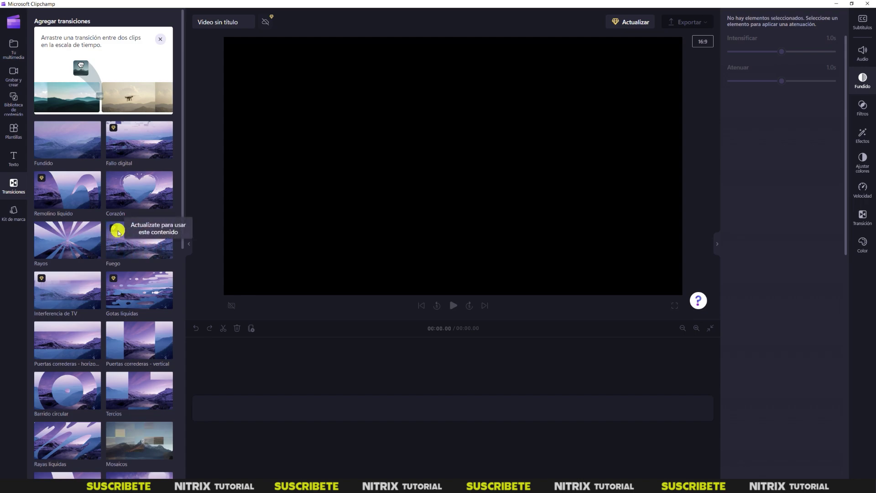
scroll(73, 251, "down", 8)
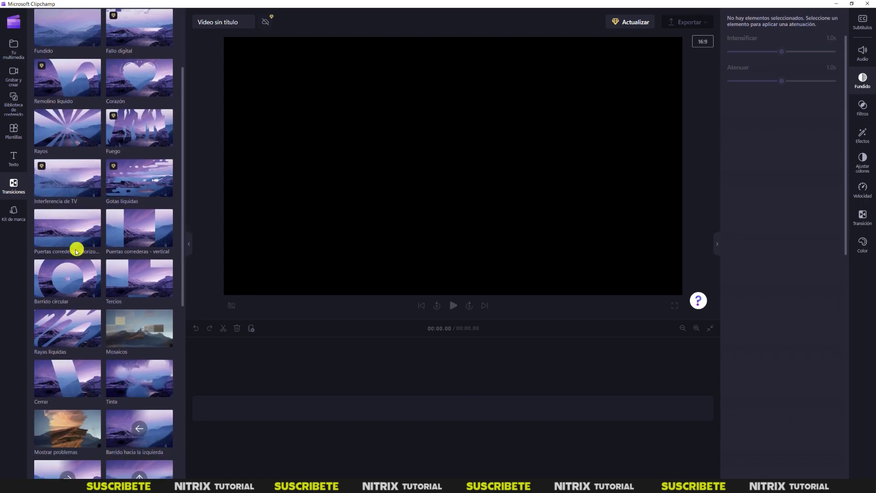
scroll(67, 256, "down", 1)
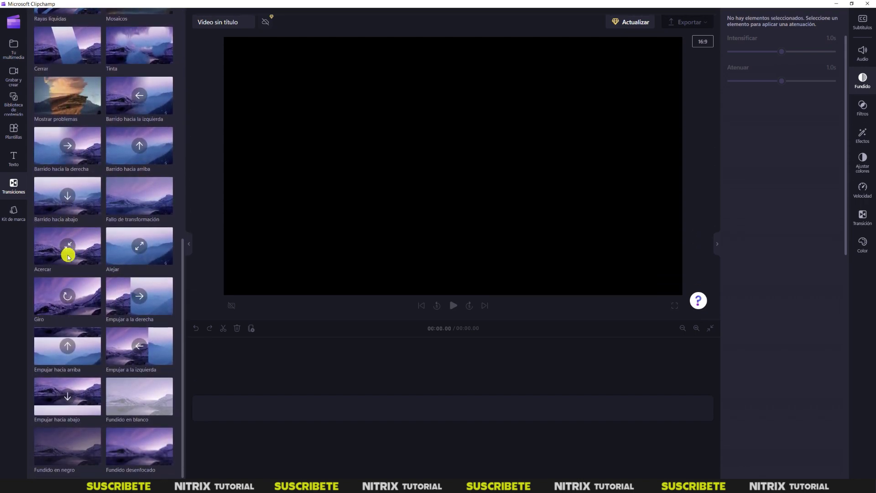
left_click(14, 213)
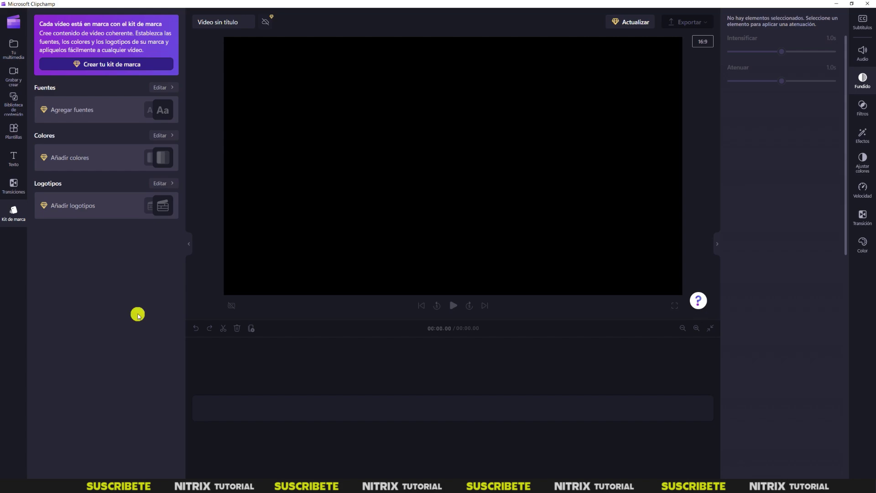
Step: Import the video "skating_-_8119 (1080p)" from the "descargados sin derecho" folder into the project media
left_click(14, 47)
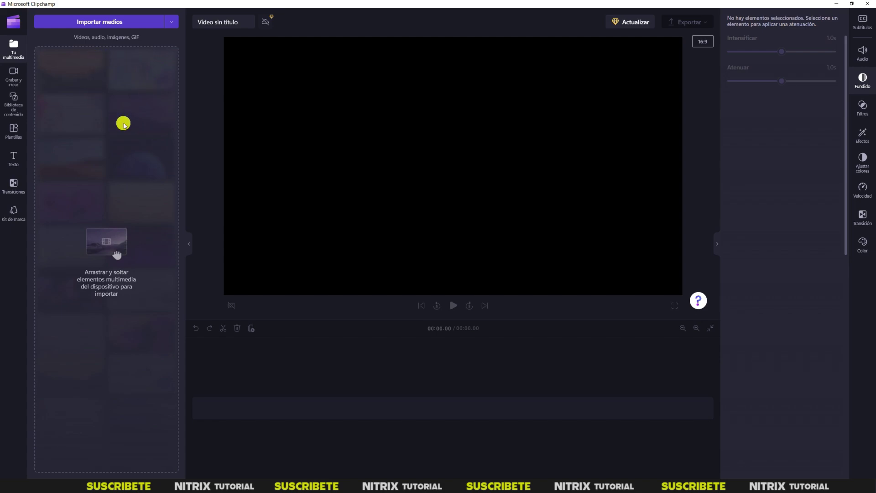
left_click(108, 22)
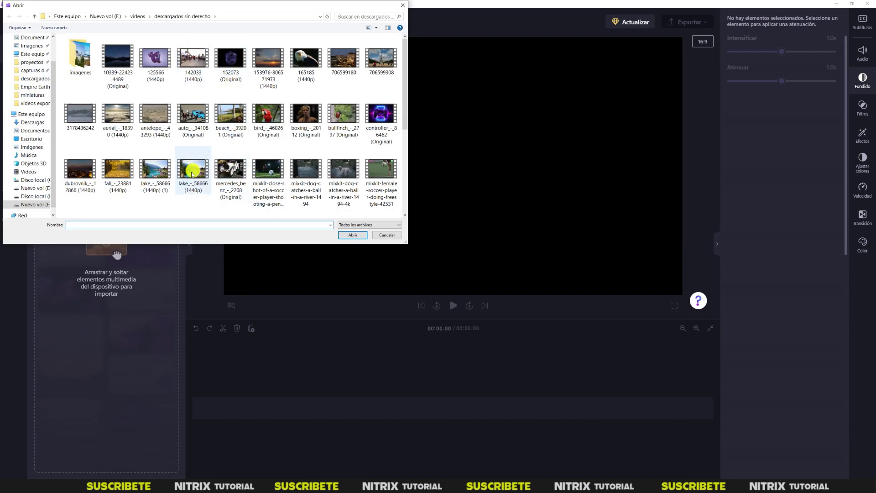
left_click(192, 173)
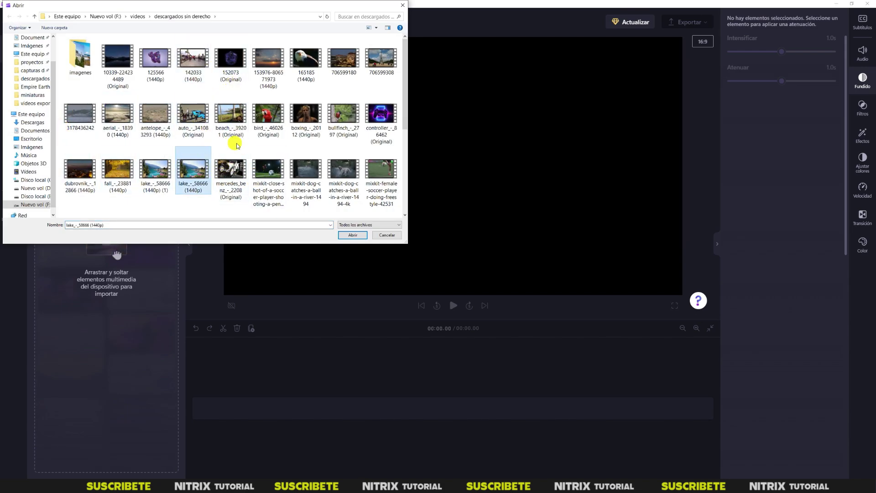
scroll(236, 145, "down", 2)
left_click(155, 189)
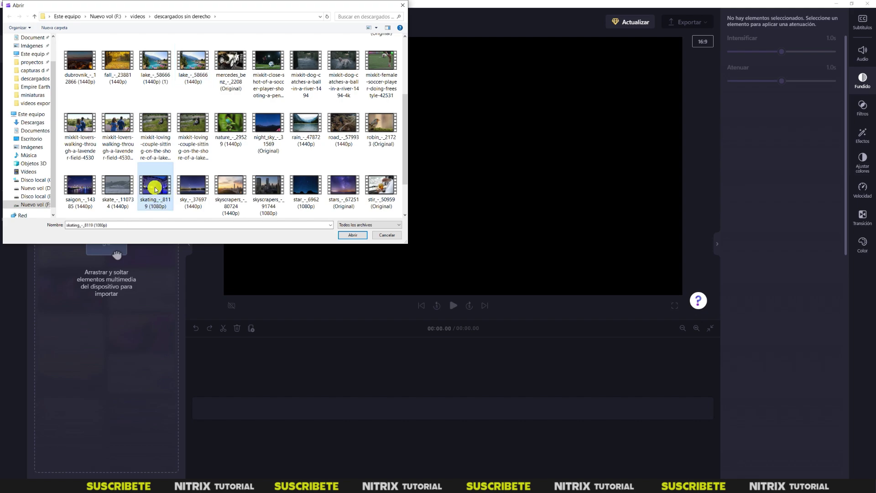
left_click(359, 235)
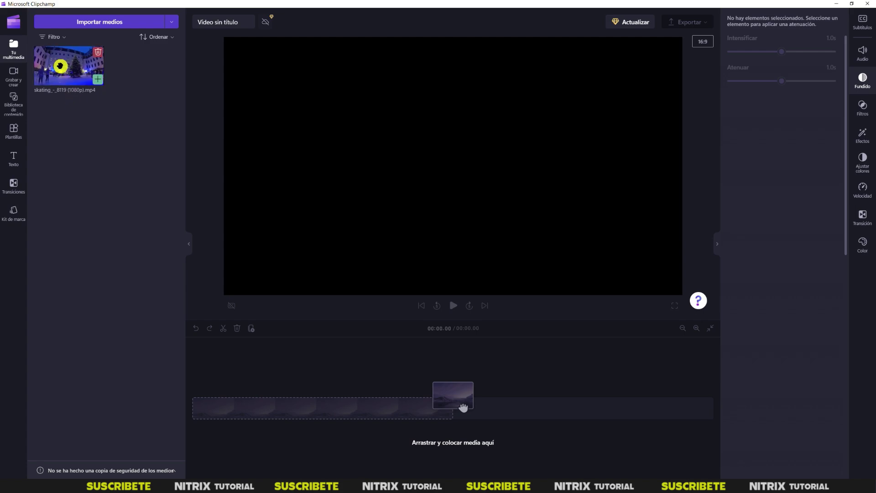
Step: Place the skating video at the start of the timeline and play its opening moments
left_click_drag(69, 64, 301, 411)
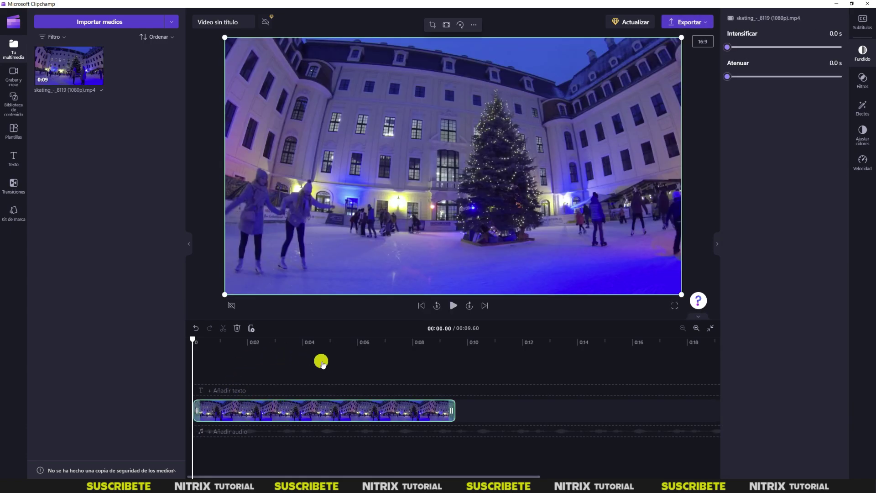
left_click(453, 306)
left_click(454, 306)
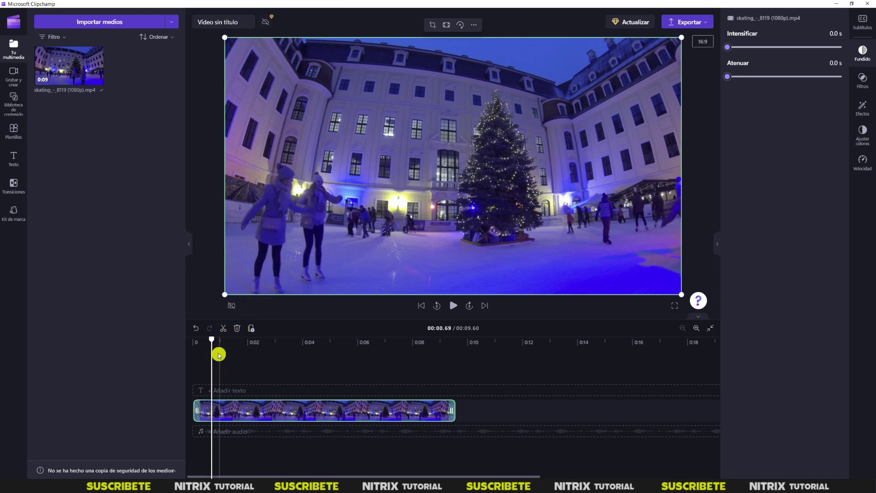
Step: Split the skating clip at 1.70 s and again at about 3.18 s
left_click_drag(213, 341, 239, 340)
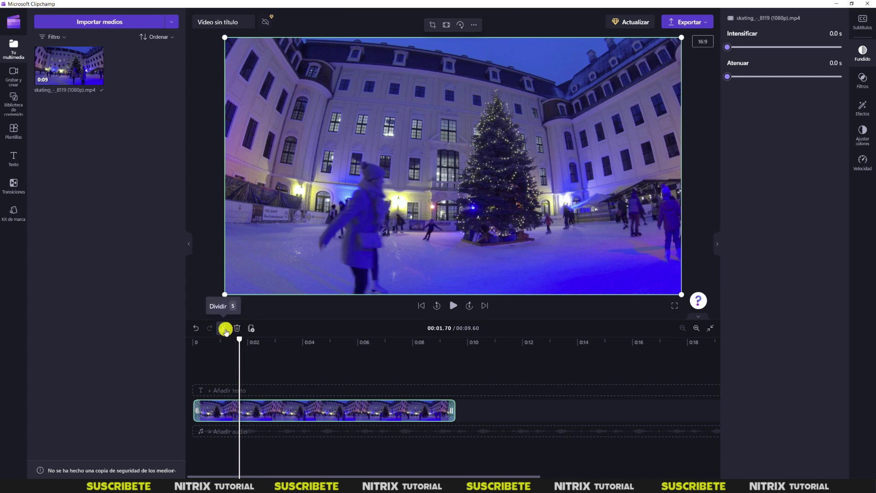
left_click(223, 330)
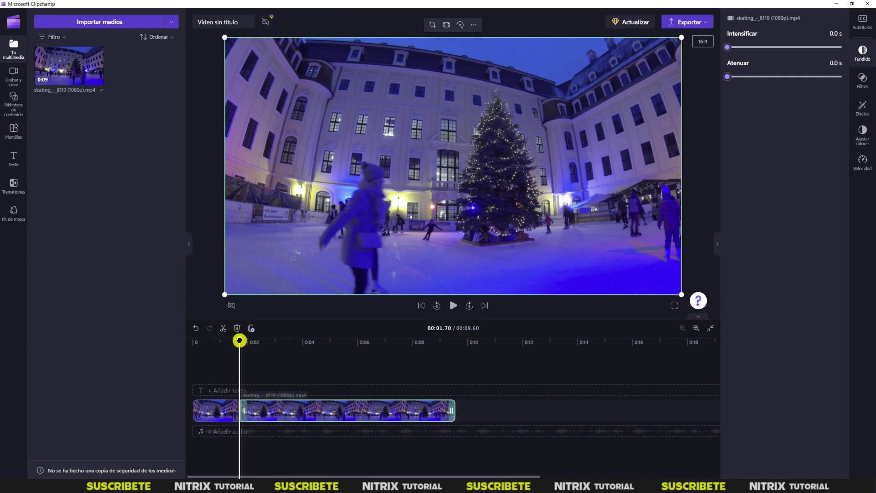
left_click_drag(238, 340, 317, 340)
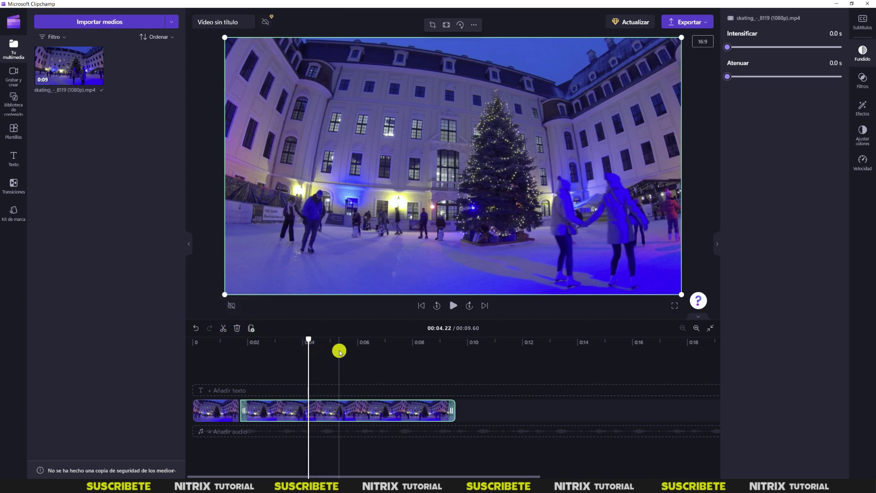
left_click_drag(310, 339, 279, 340)
key("s")
key("s")
Step: Undo the splits so the skating clip is a single piece again
key("ctrl+z")
key("ctrl+z")
key("ctrl+z")
key("ctrl+z")
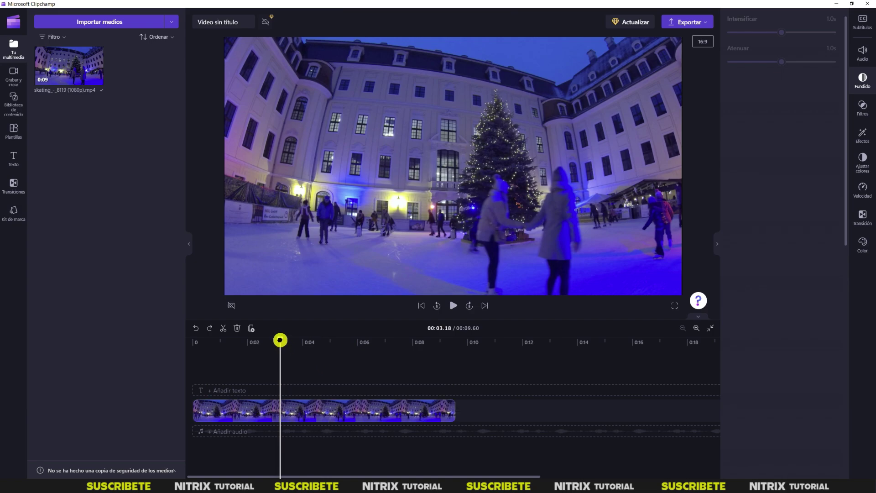
Step: Add an "Outline shadow" title above the skating clip, starting at the beginning of the timeline
left_click_drag(280, 340, 249, 340)
left_click(289, 415)
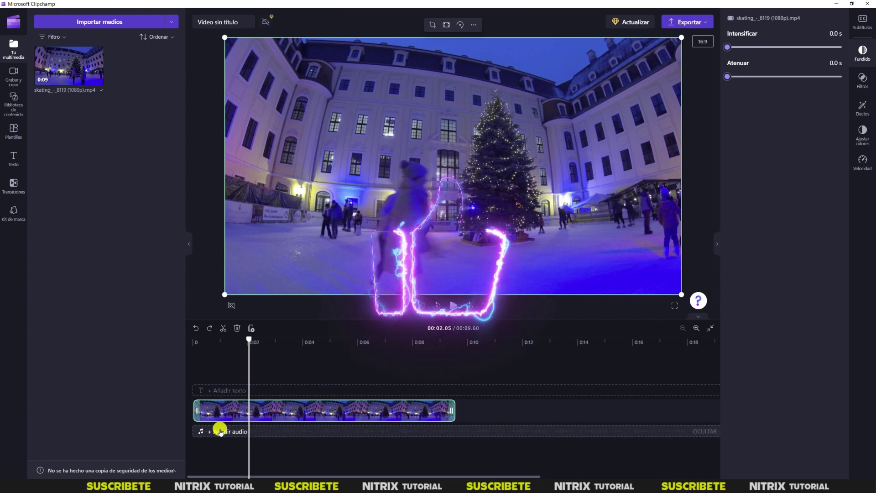
left_click(222, 391)
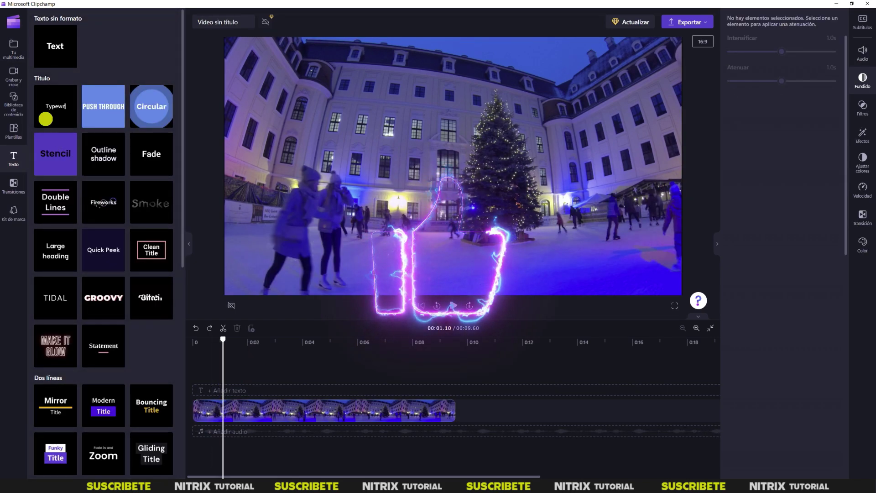
left_click(242, 433)
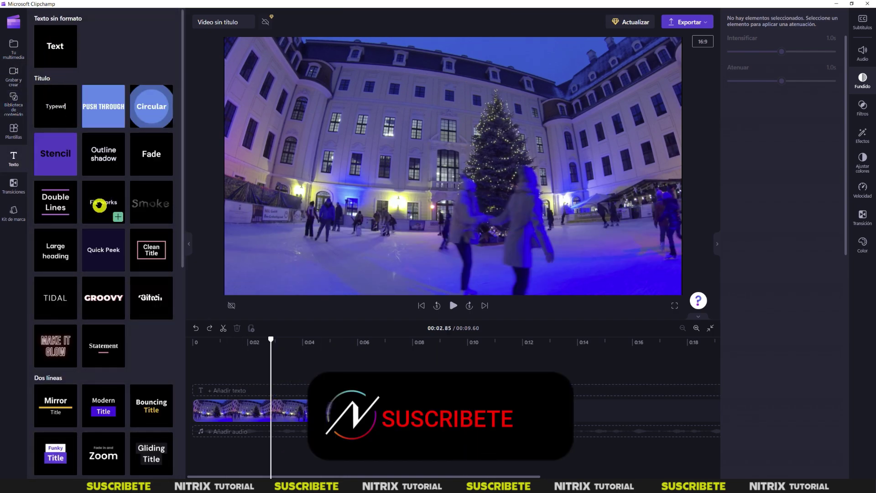
left_click_drag(103, 157, 274, 399)
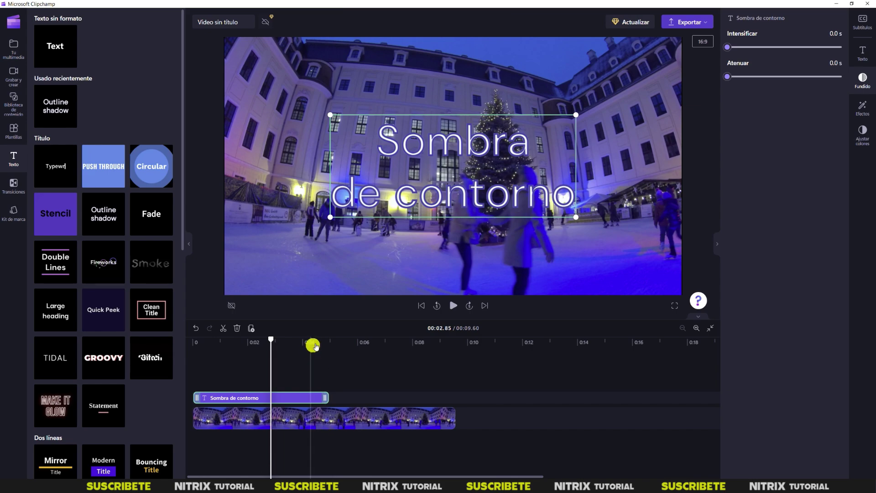
Step: Play the opening seconds of the project to preview the title over the skating video
left_click_drag(223, 357, 204, 365)
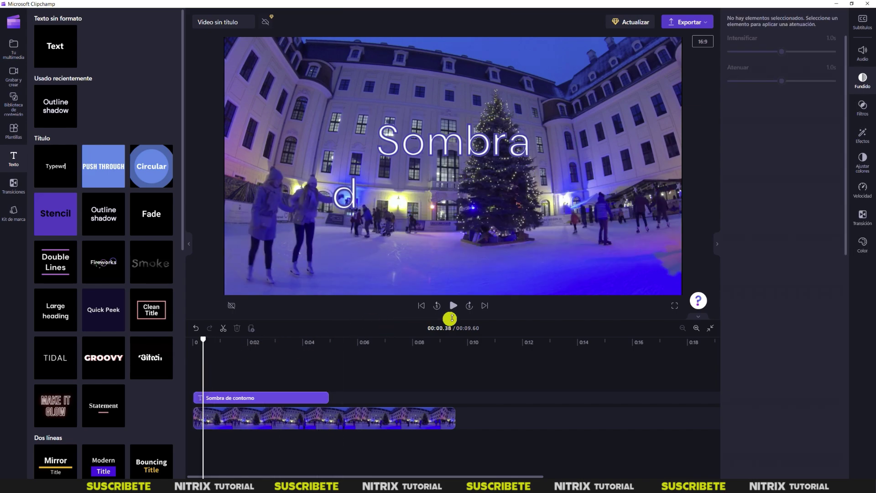
left_click(454, 305)
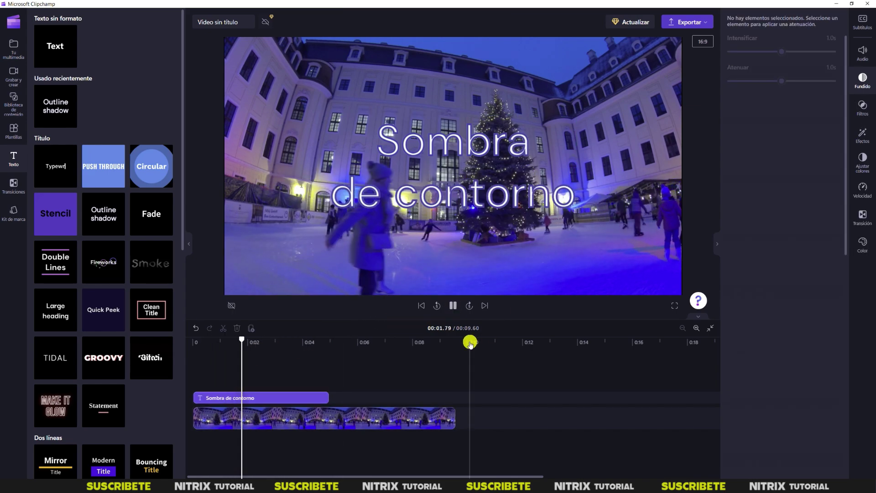
left_click(450, 312)
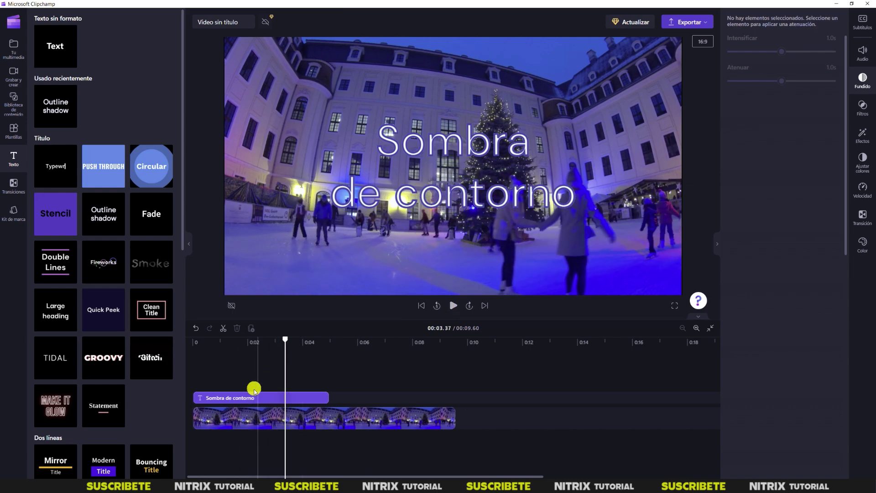
Step: Move the title slightly up and to the left in the frame and scale it down
left_click(272, 401)
left_click_drag(416, 162, 431, 140)
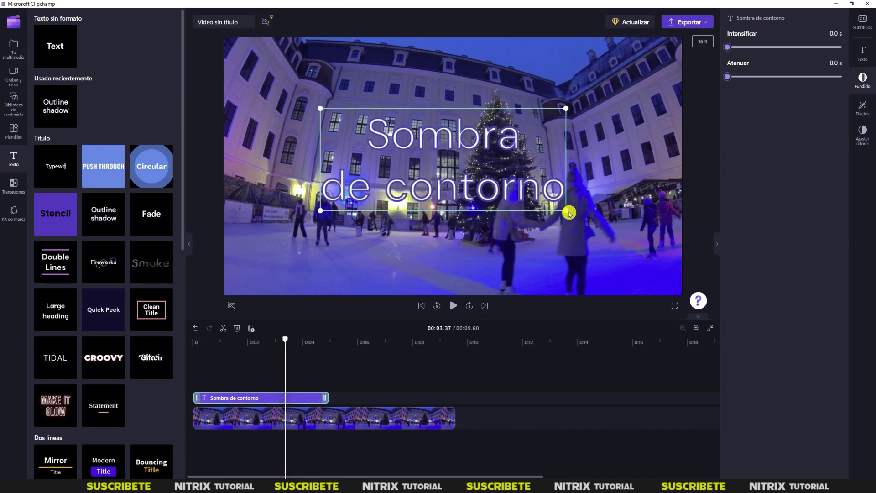
left_click_drag(565, 209, 515, 188)
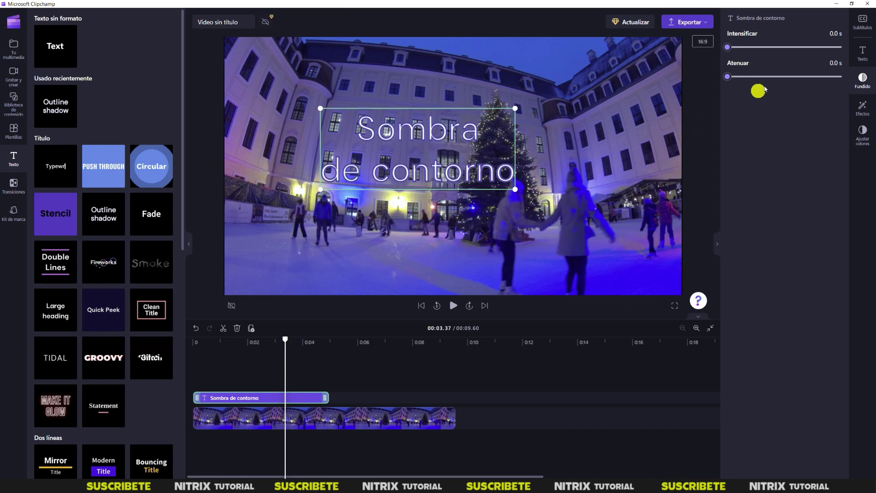
Step: Replace the title's text with "NITRIX"
left_click(864, 53)
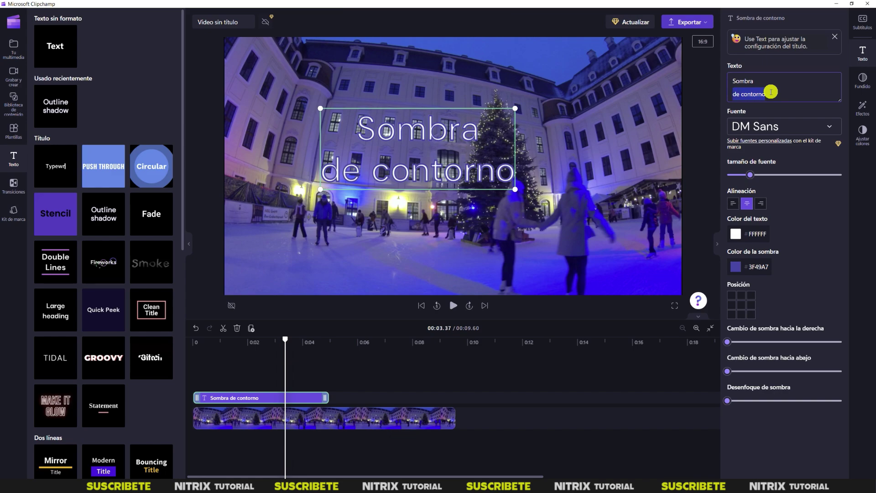
left_click_drag(770, 92, 743, 80)
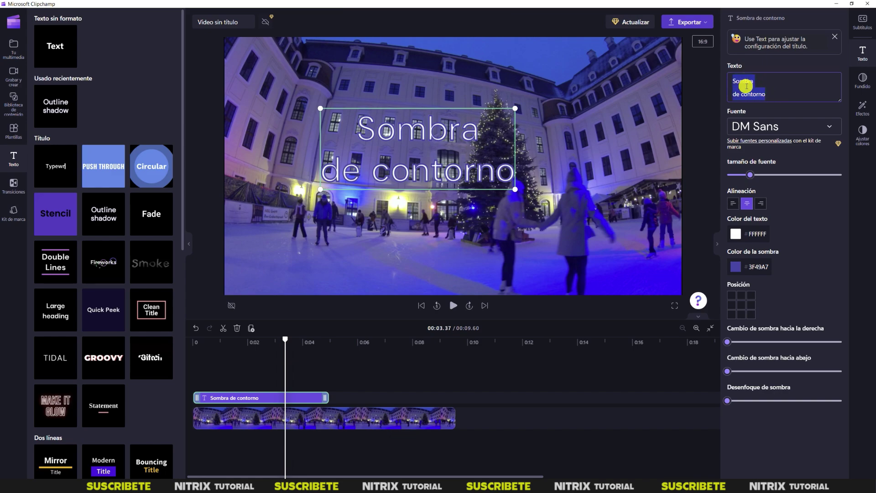
type("NITRIX")
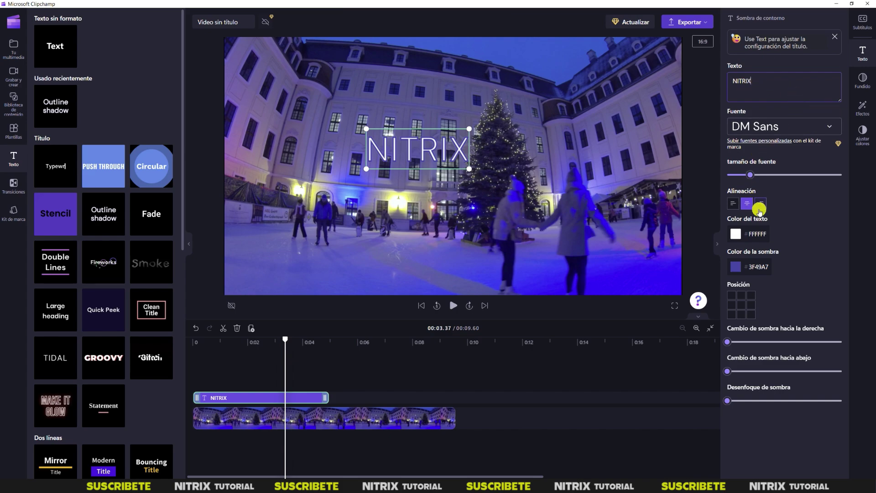
Step: Look over the text color choices for the NITRIX title and position it at the center of the frame
left_click(742, 235)
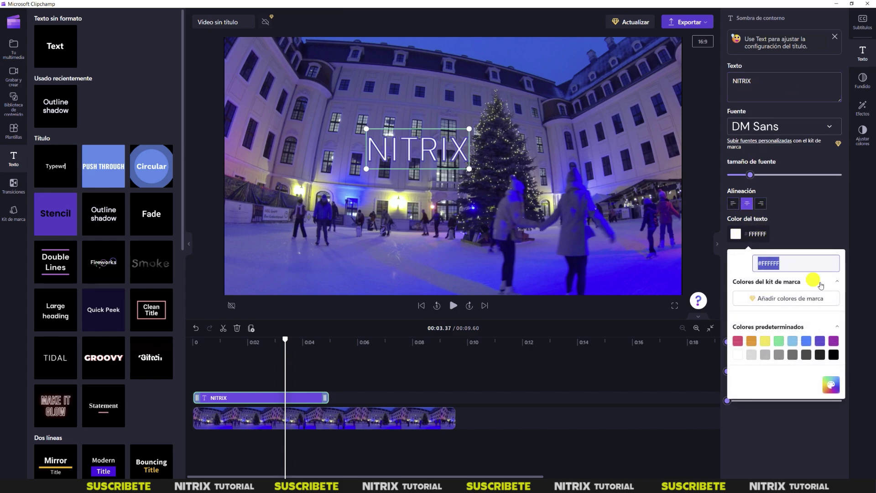
left_click(821, 221)
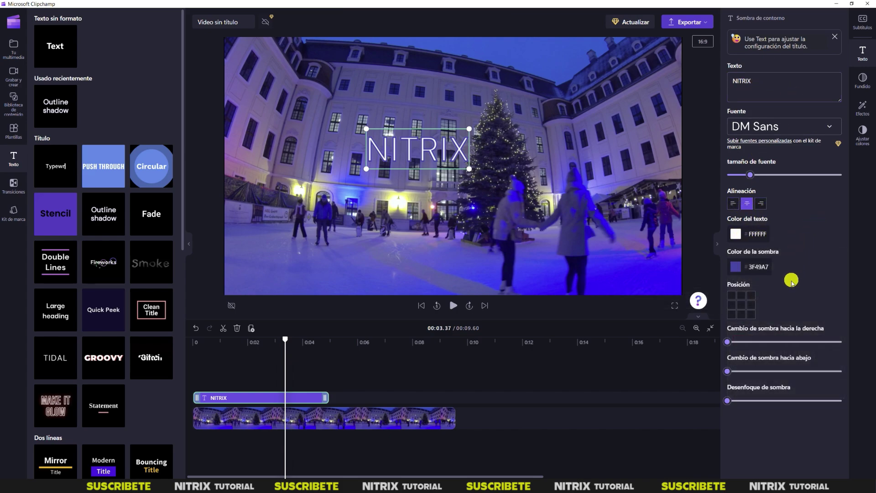
left_click(735, 296)
left_click(733, 305)
left_click(741, 305)
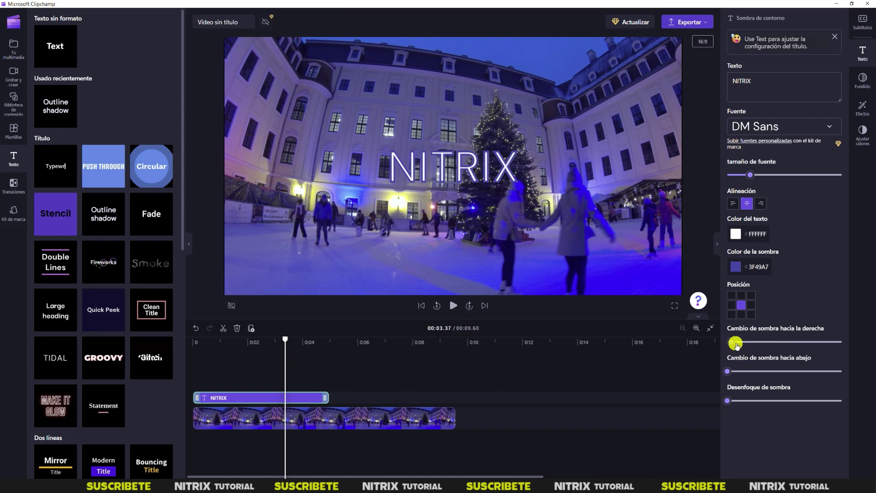
left_click_drag(737, 345, 703, 405)
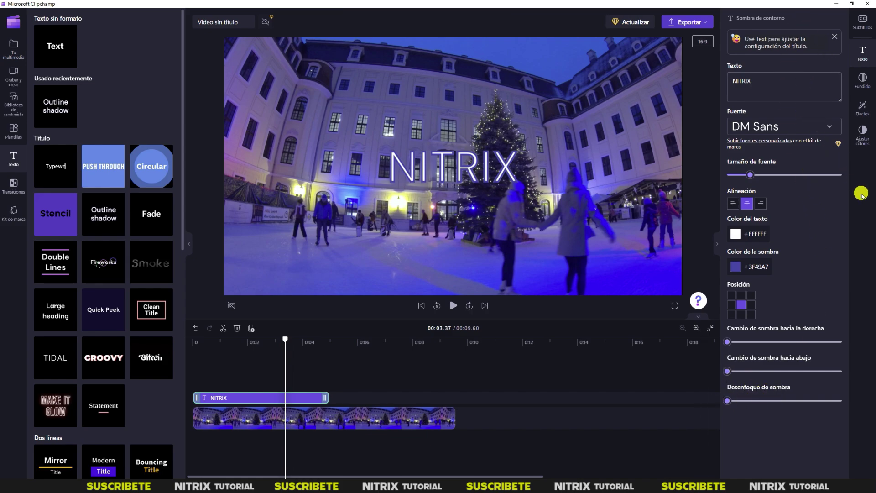
Step: Set the NITRIX title's fade-out to 0.9 s and compare with the skating clip's fade settings
left_click(862, 79)
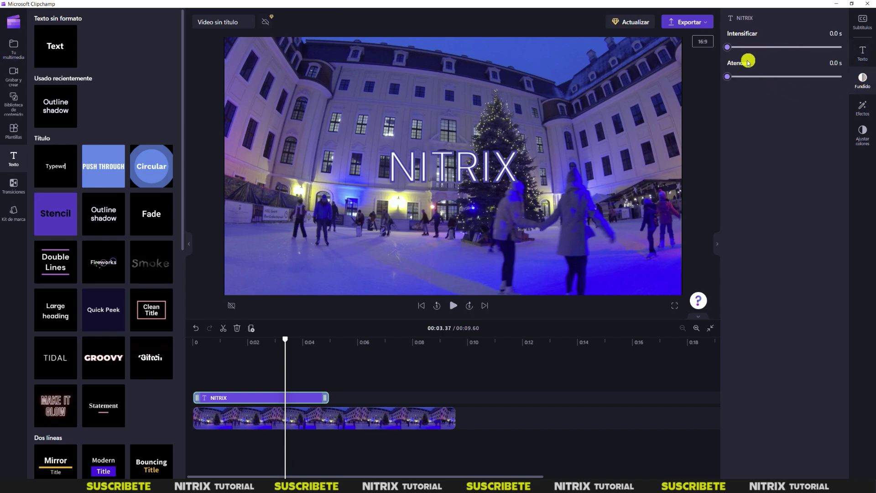
left_click_drag(729, 79, 779, 77)
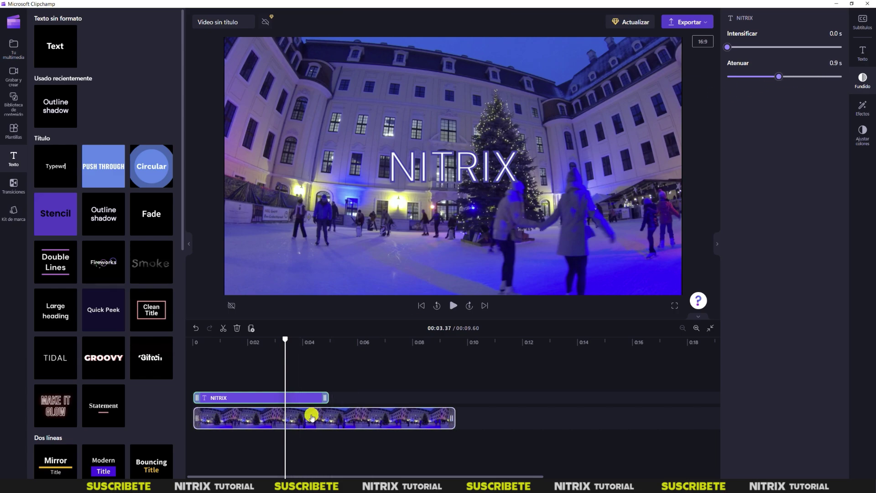
left_click(311, 417)
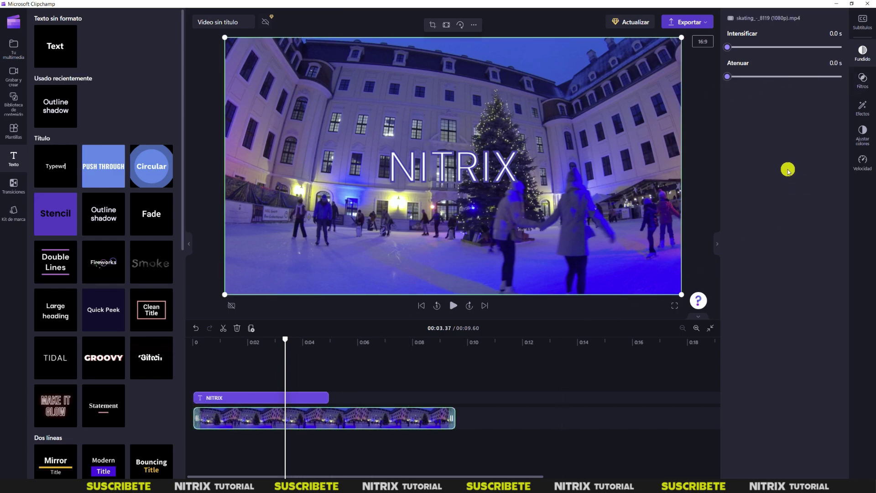
left_click(303, 398)
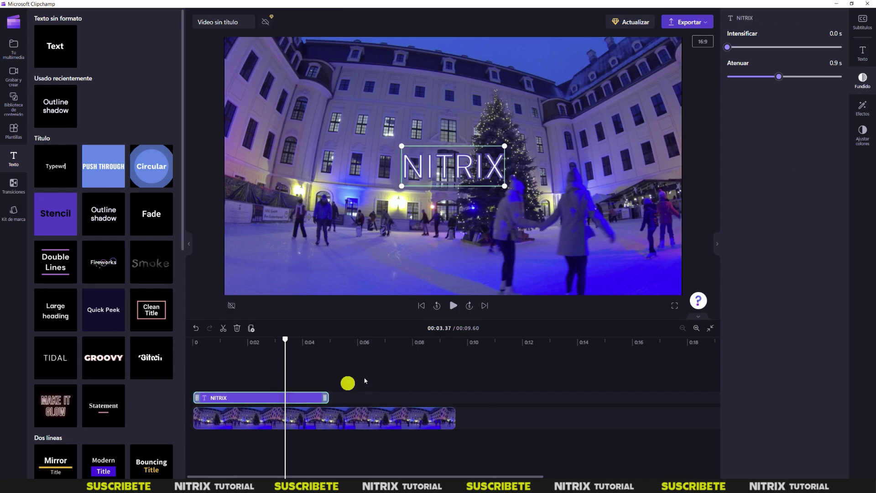
Step: Browse the effects for the NITRIX title and apply "Caleidoscopio"
left_click(866, 110)
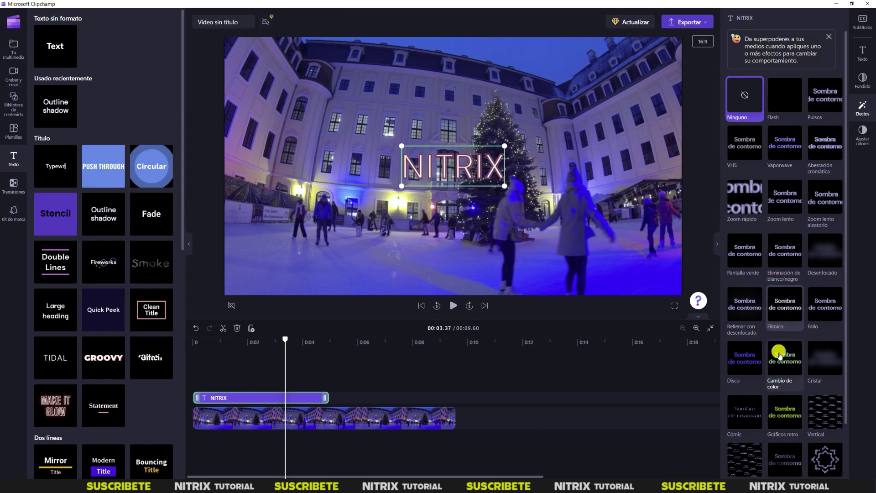
scroll(785, 353, "down", 2)
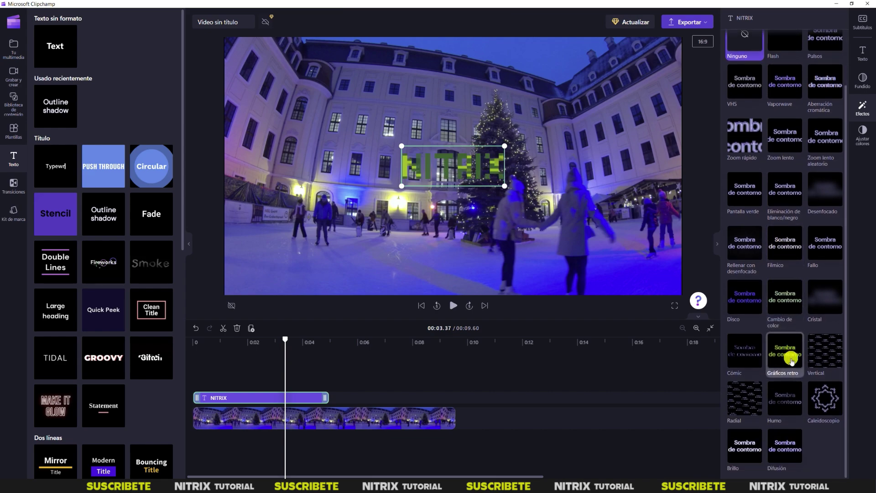
left_click(825, 396)
Step: Play the project from near the start to preview the title with its effect and fade-out
left_click(201, 363)
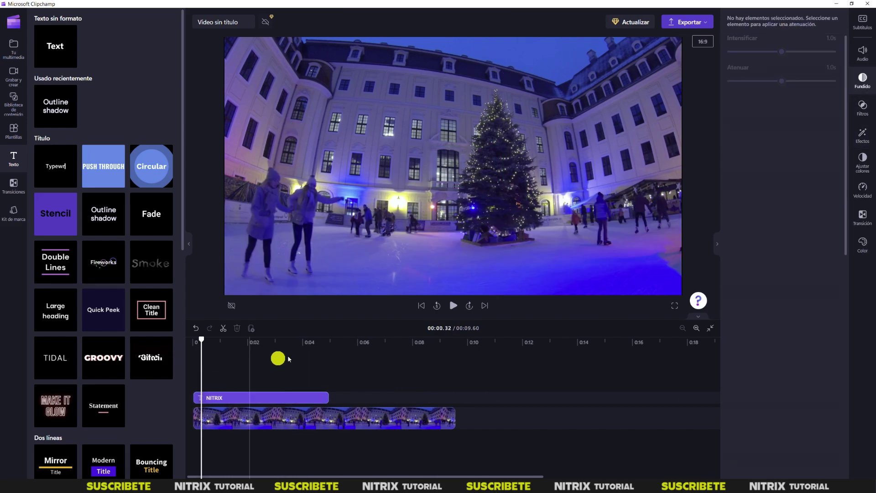
left_click(453, 305)
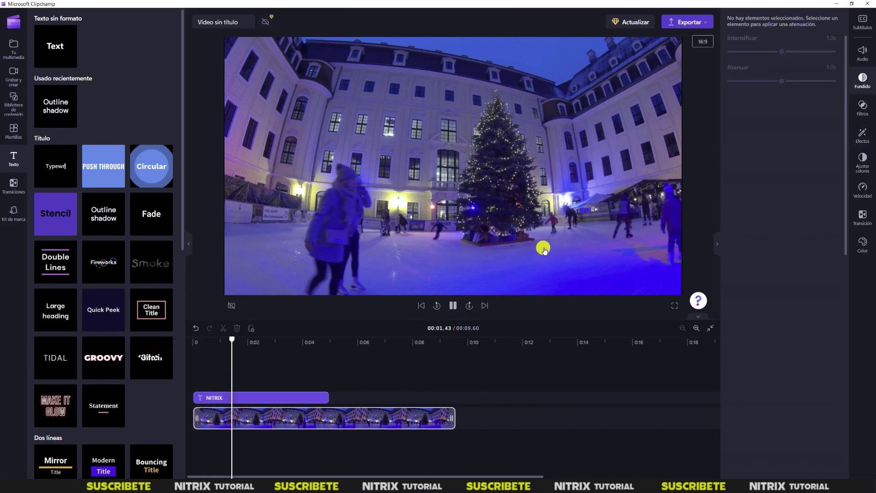
left_click(451, 307)
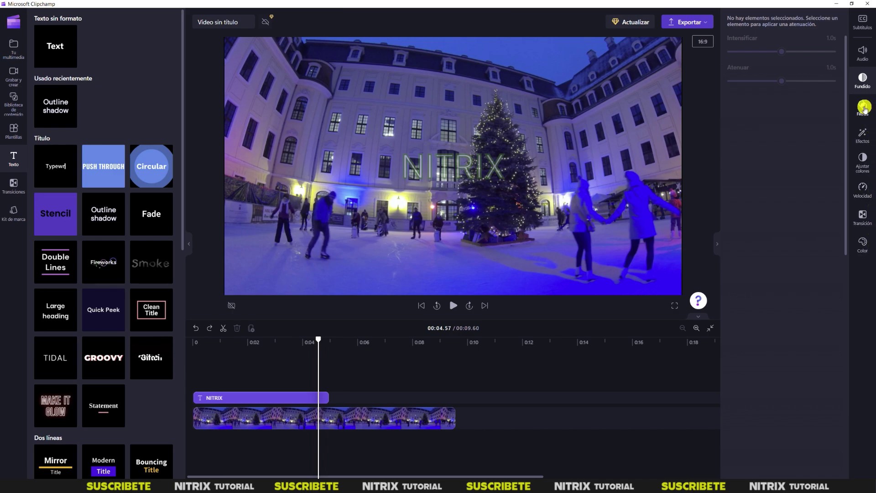
Step: Raise the color saturation of the NITRIX title slightly
left_click(864, 108)
left_click(863, 134)
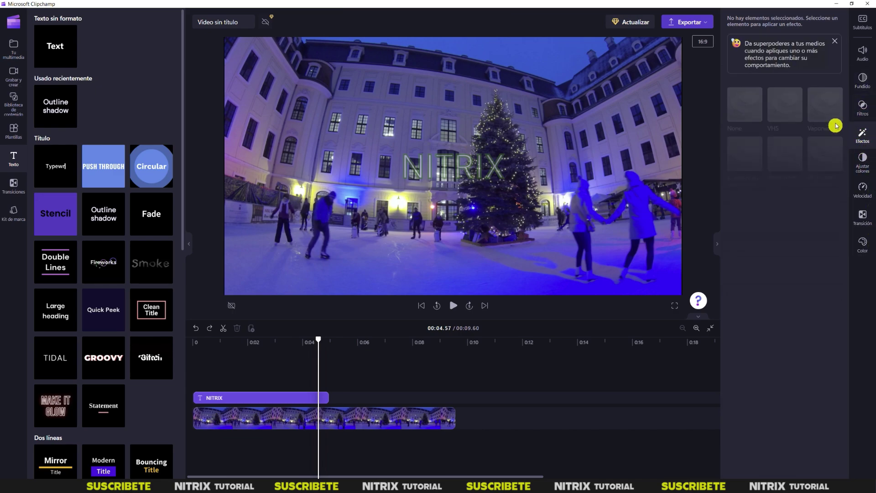
left_click(834, 41)
left_click(293, 400)
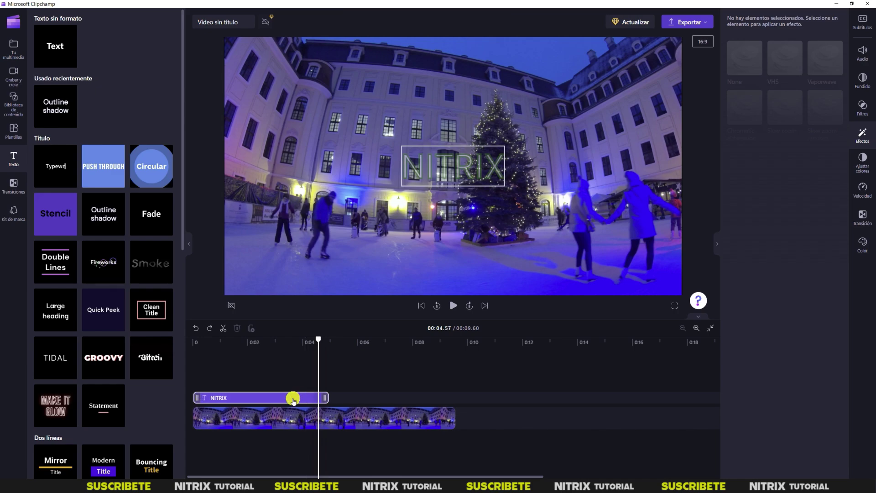
left_click(865, 134)
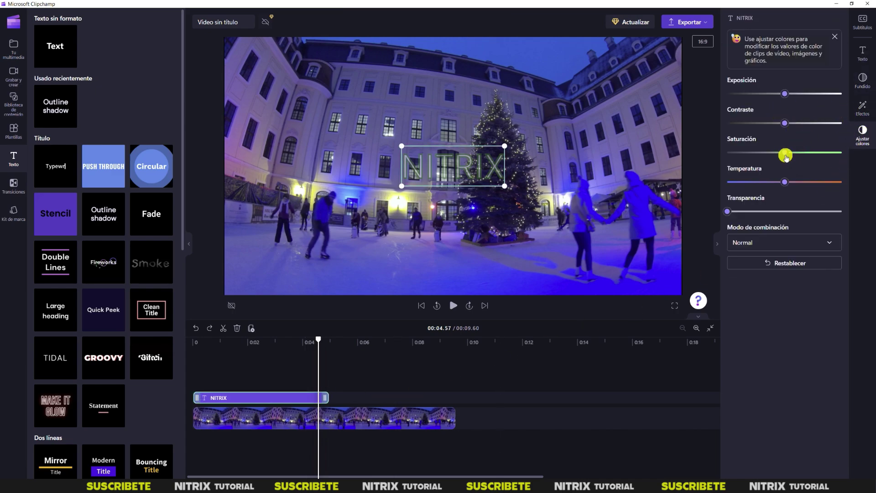
mouse_move(785, 156)
left_mouse_down()
mouse_move(821, 156)
mouse_move(733, 156)
mouse_move(799, 156)
left_mouse_up()
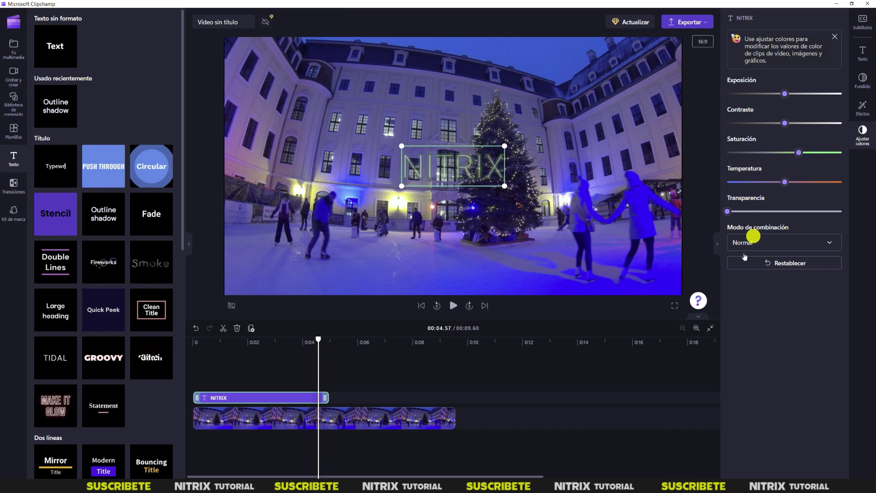
Step: Apply the "Naranja y turquesa" filter to the skating clip
left_click(342, 421)
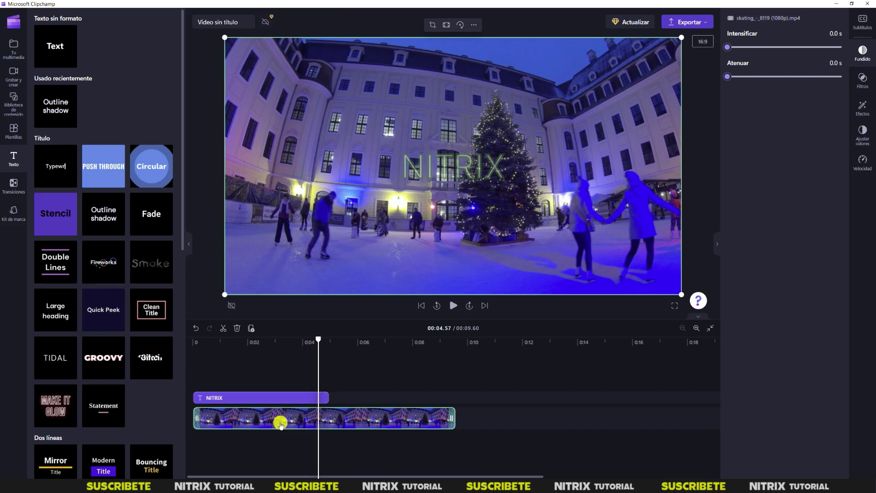
left_click(864, 84)
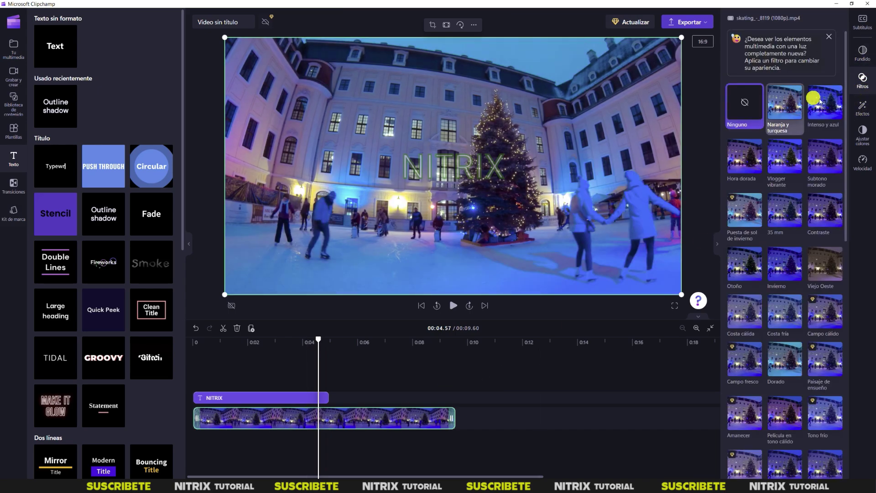
left_click(799, 99)
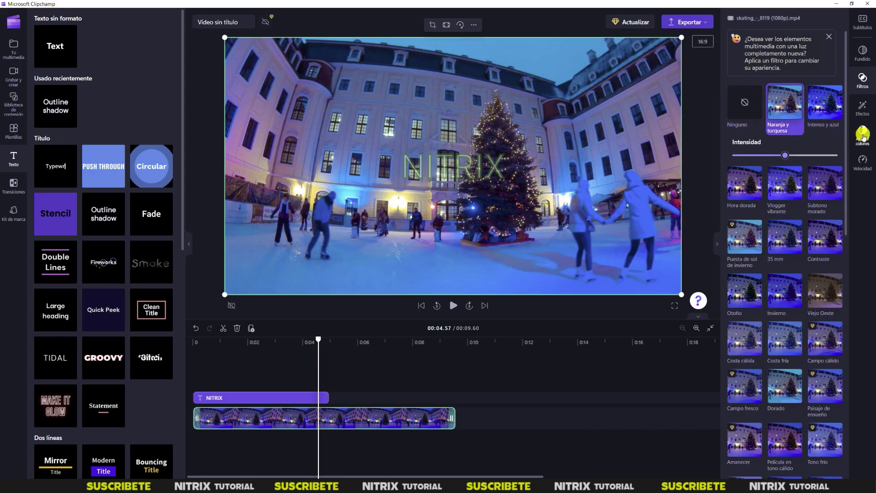
Step: Split the skating clip at 4.57 s and again at 3.35 s to isolate a short middle segment
left_click(863, 137)
left_click(866, 167)
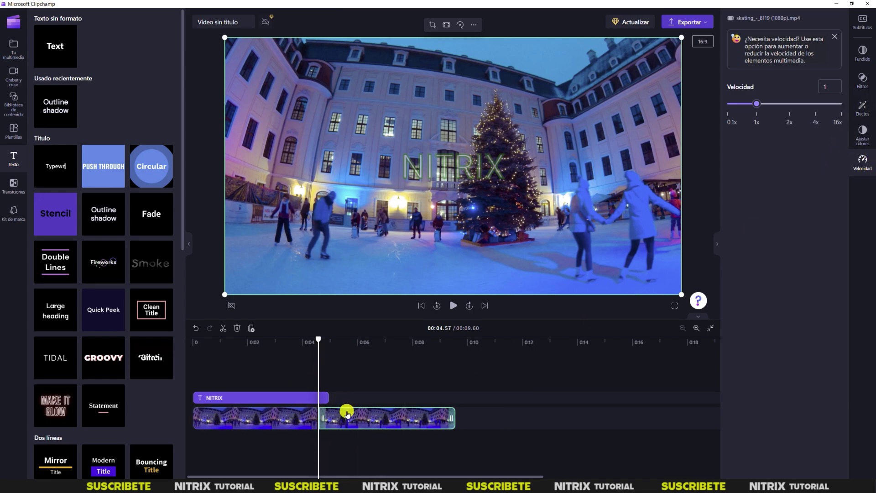
key("s")
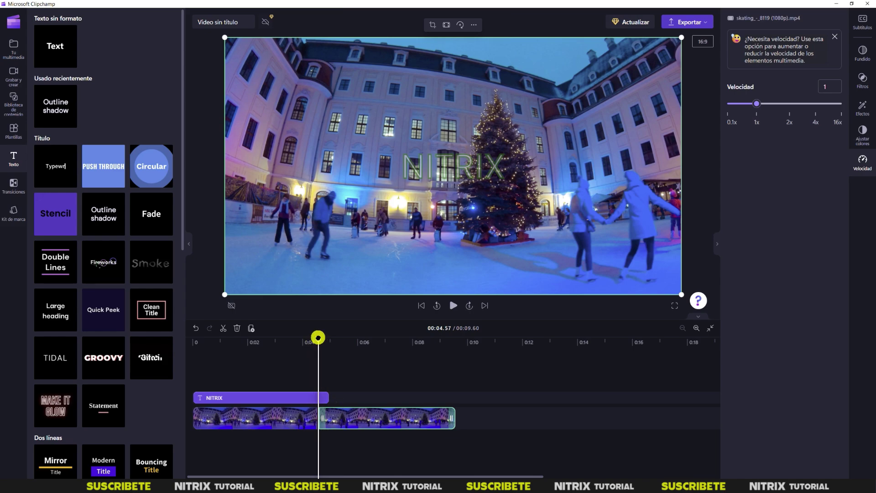
left_click_drag(318, 338, 285, 338)
left_click(297, 412)
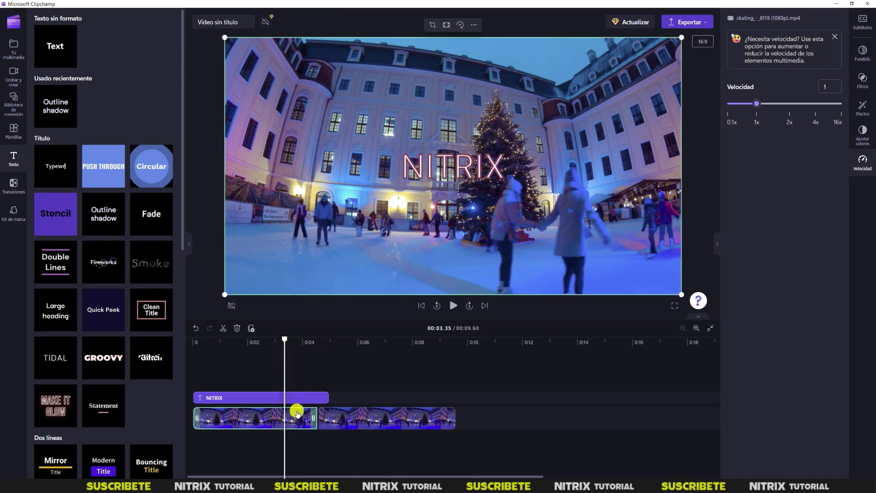
key("s")
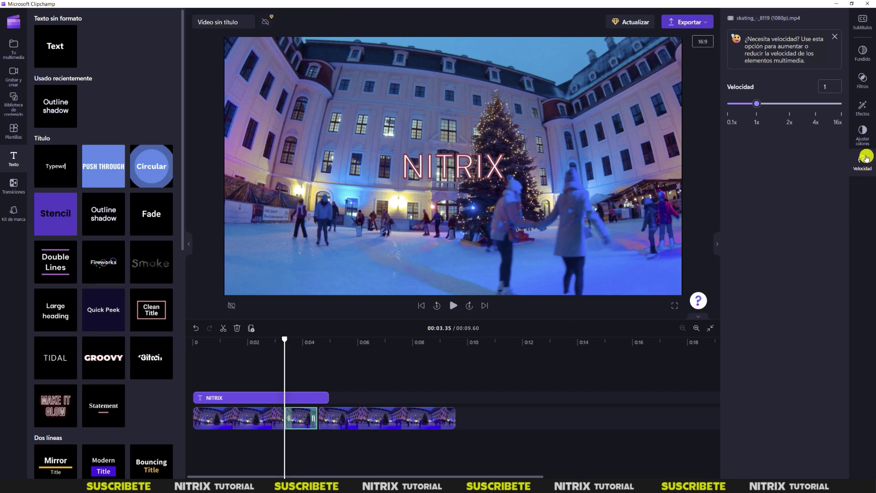
Step: Set the middle skating segment's speed to 1.4x and close the gap before the last segment
left_click_drag(761, 106, 765, 106)
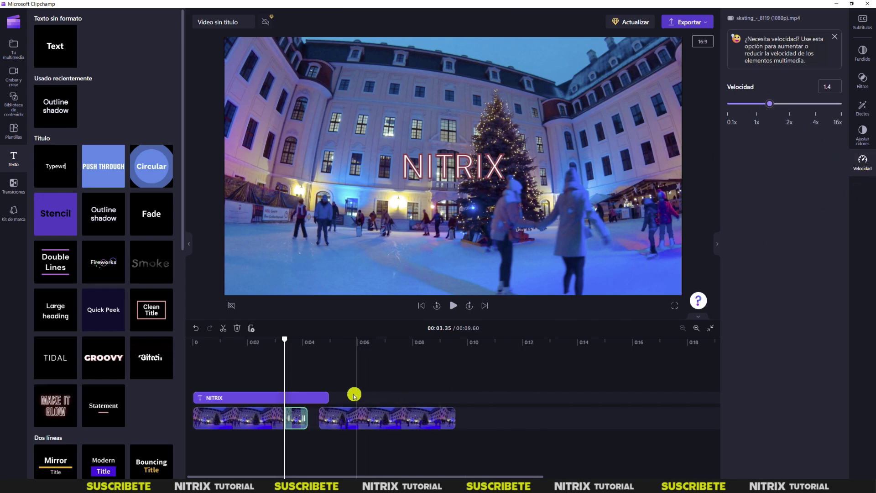
left_click(341, 419)
mouse_move(341, 419)
left_mouse_down()
mouse_move(332, 418)
mouse_move(358, 413)
mouse_move(336, 418)
left_mouse_up()
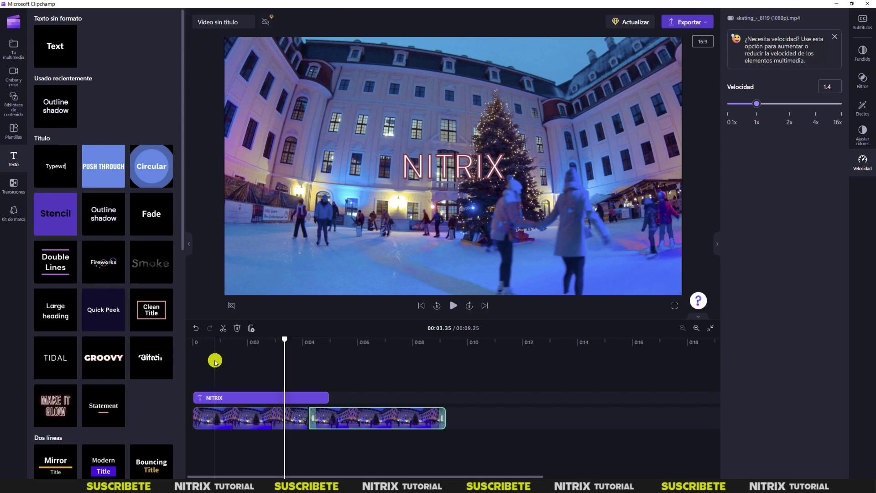
Step: Play the project from near the start to preview the sped-up middle segment
left_click(215, 358)
left_click(457, 305)
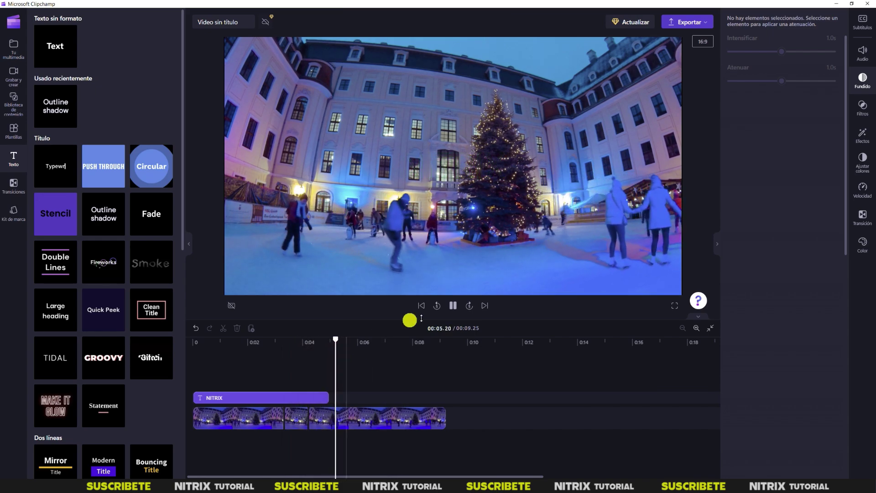
left_click(453, 305)
Step: Set the last skating segment's speed to 2x
left_click(315, 405)
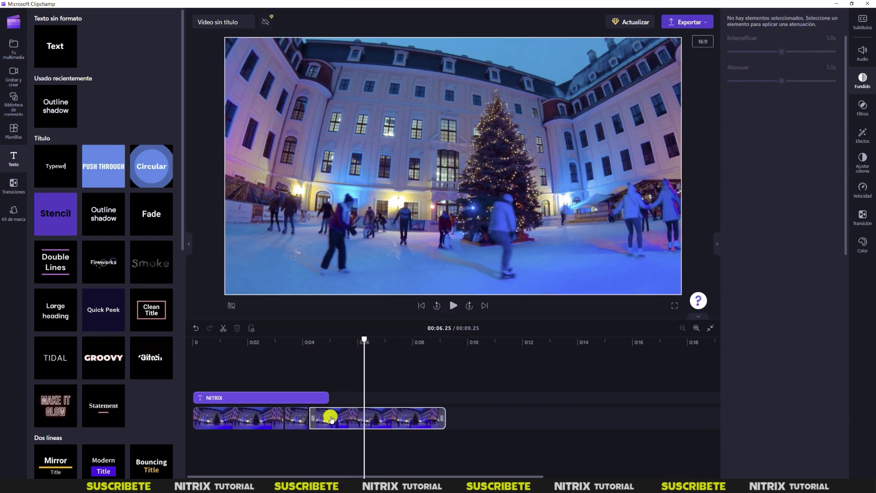
left_click(328, 415)
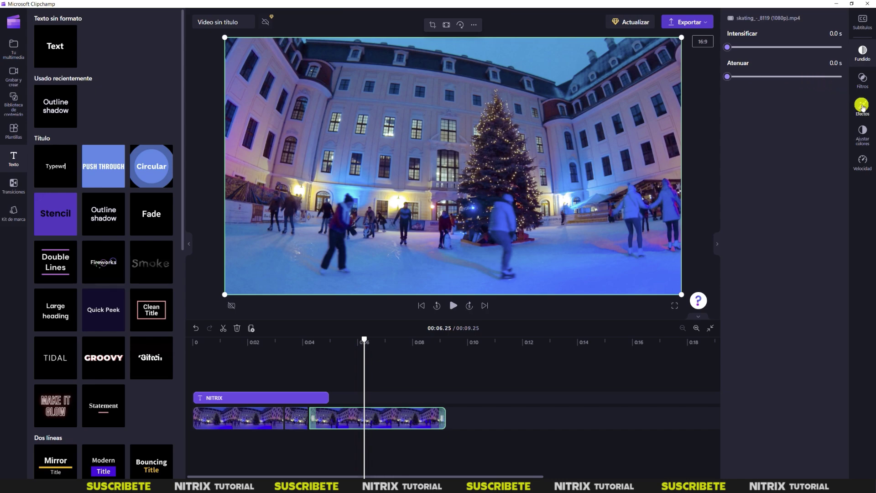
left_click(862, 161)
left_click(782, 112)
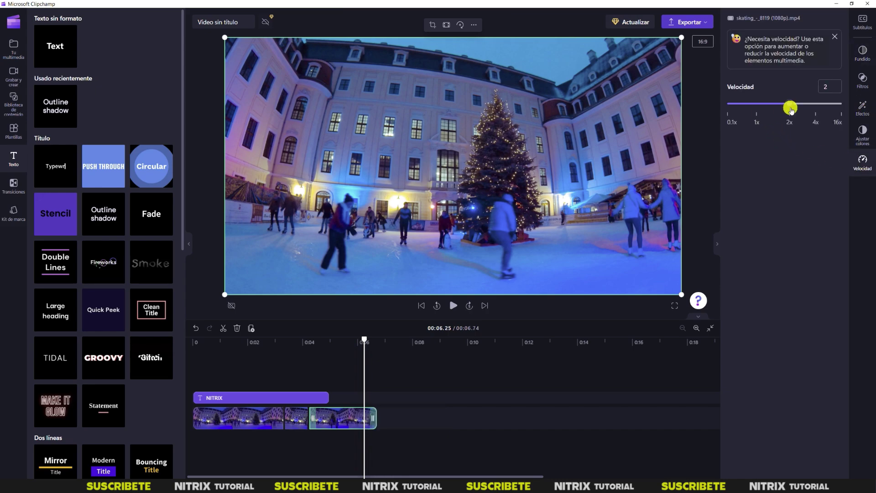
Step: Play the project from 1.75 s to preview the faster last segment, then return the playhead to 2.88 s
left_click_drag(366, 339, 241, 349)
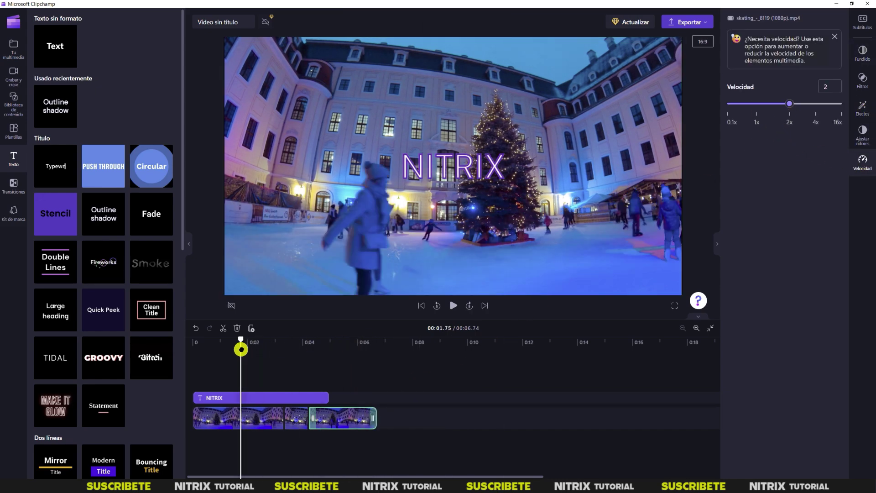
left_click(452, 307)
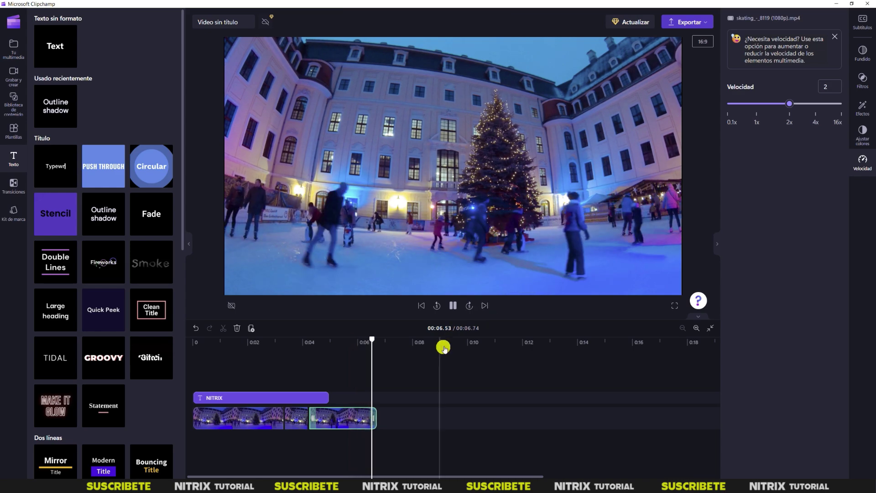
left_click(272, 363)
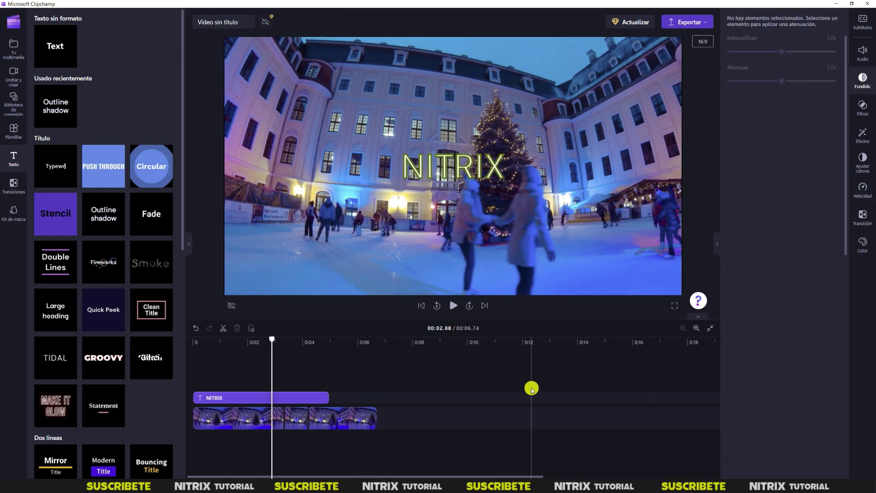
Step: Examine the available aspect ratios and the export quality options without changing or exporting anything
left_click(703, 42)
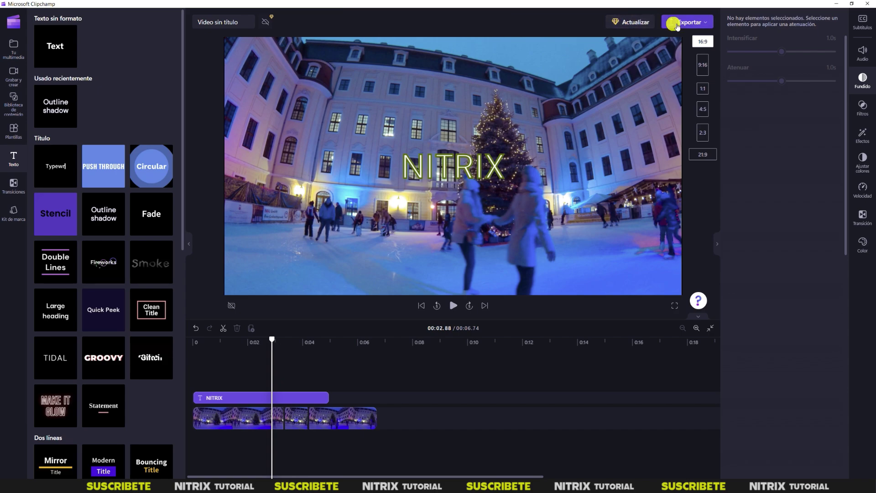
left_click(708, 23)
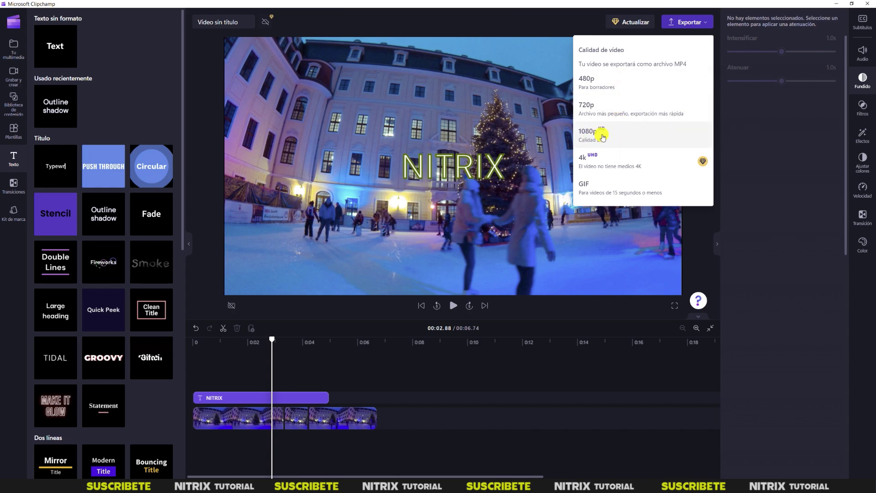
left_click(729, 30)
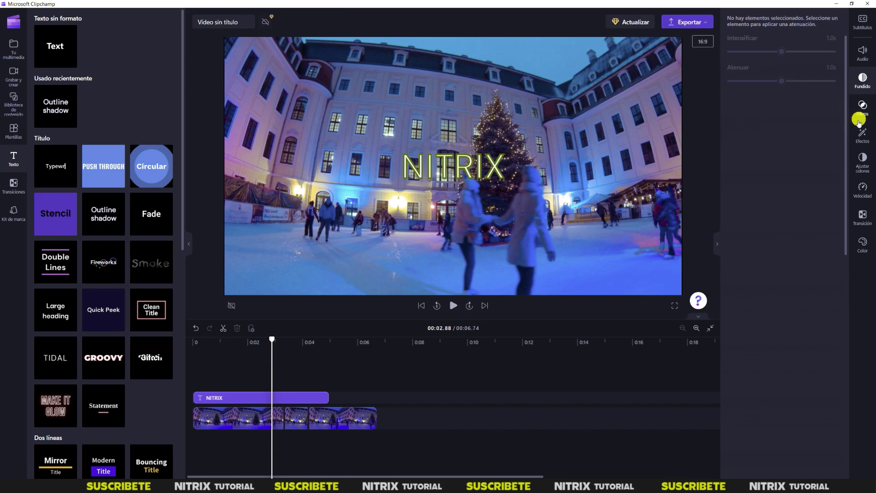
Step: Add the music track "In the sky" from the Clipchamp selects audio collection below the skating clips
left_click(863, 55)
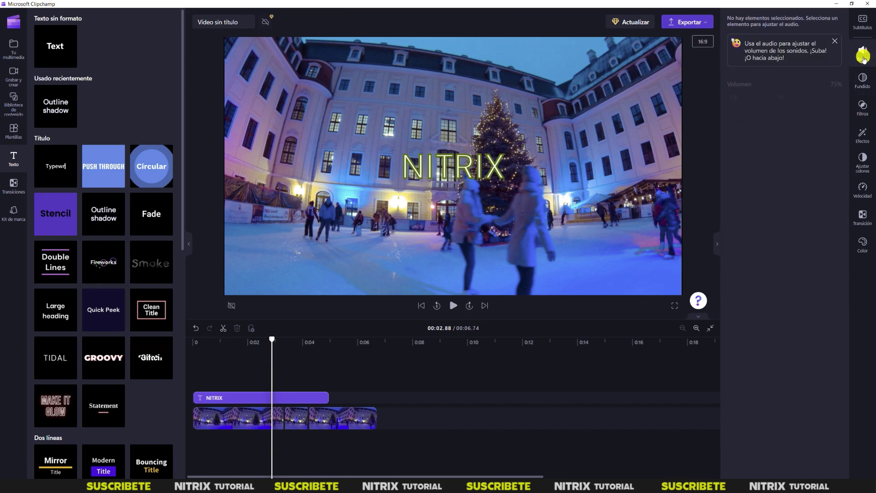
left_click(256, 417)
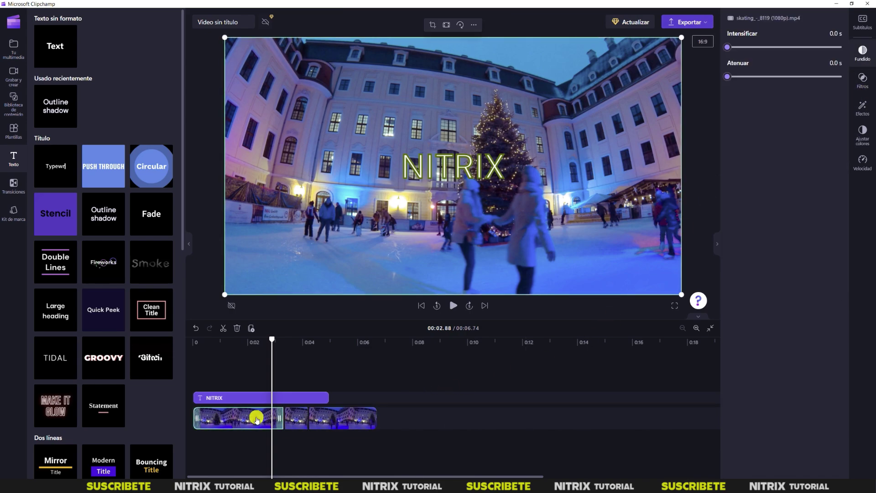
left_click(14, 102)
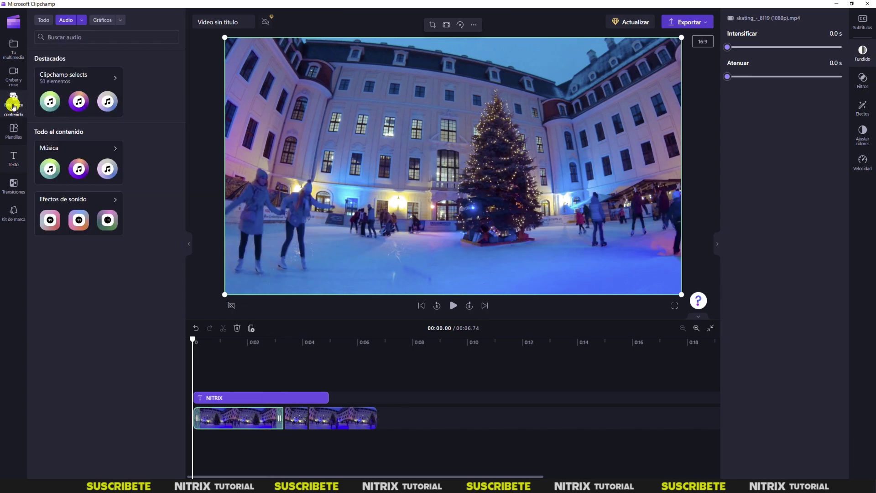
left_click(83, 84)
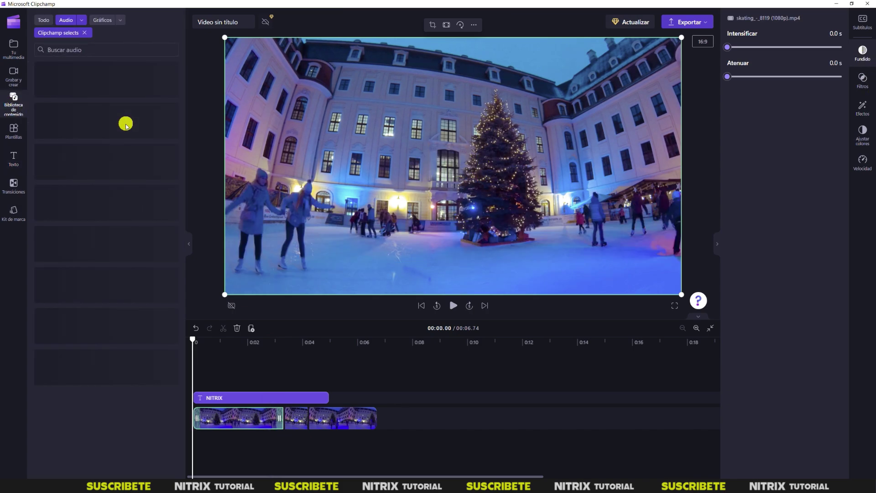
left_click_drag(105, 86, 345, 457)
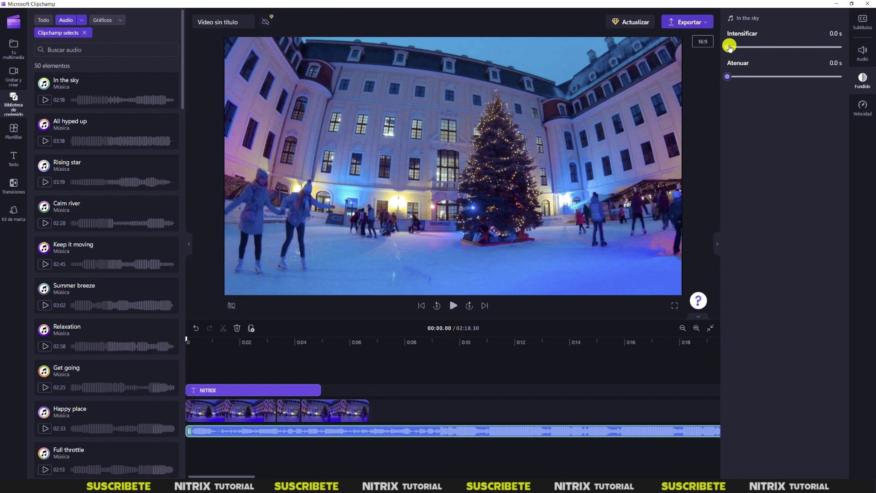
Step: Set the "In the sky" track's fade-out to 0.1 s and its volume to 166%
mouse_move(732, 47)
left_mouse_down()
mouse_move(869, 48)
mouse_move(736, 54)
left_mouse_up()
left_click_drag(839, 78, 733, 77)
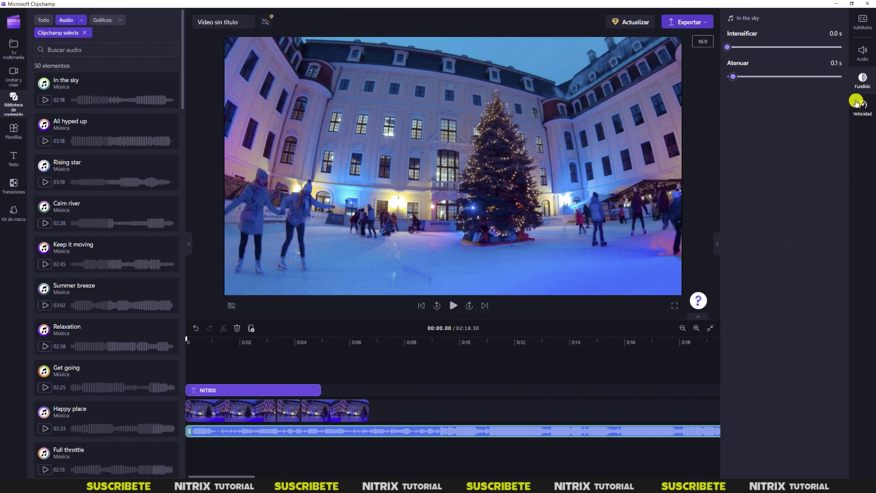
left_click(862, 52)
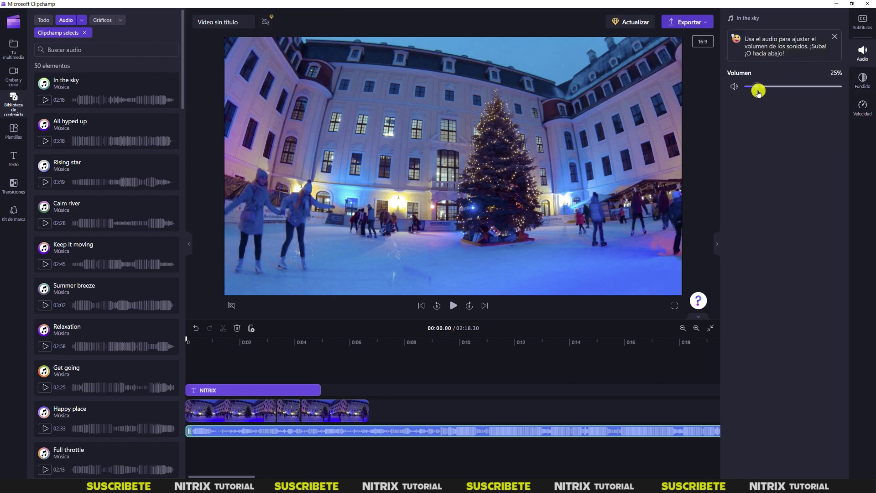
left_click_drag(770, 97, 824, 97)
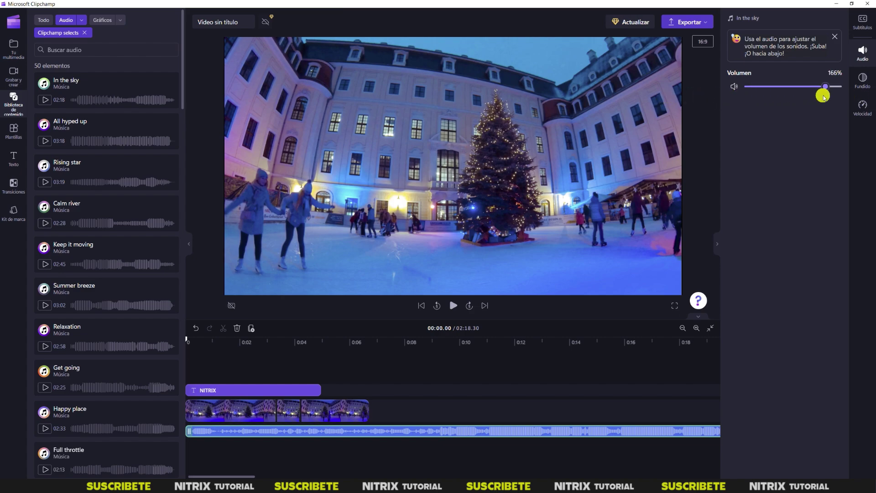
Step: Check the AI transcription options for automatic subtitles and close them without transcribing
left_click(322, 364)
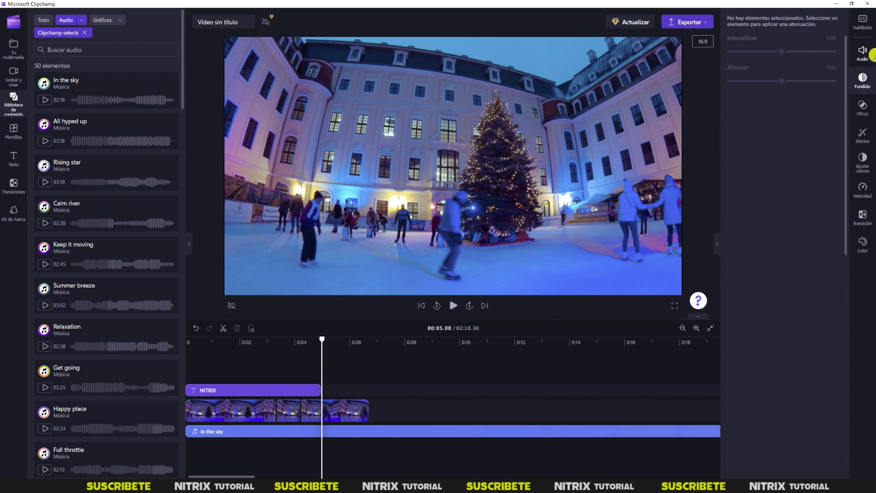
left_click(863, 21)
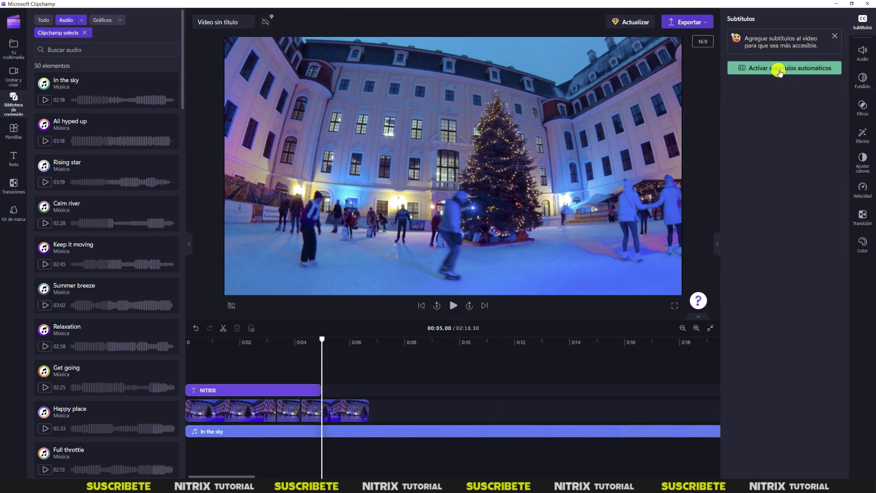
left_click(761, 69)
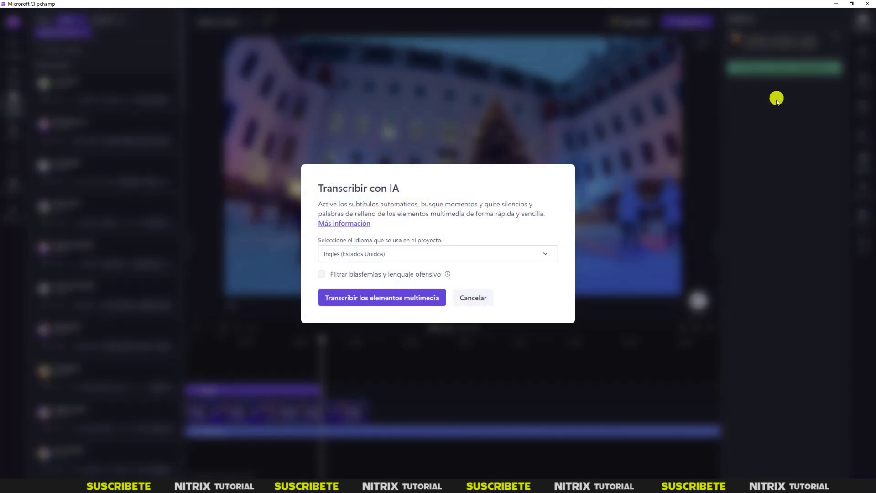
left_click(470, 302)
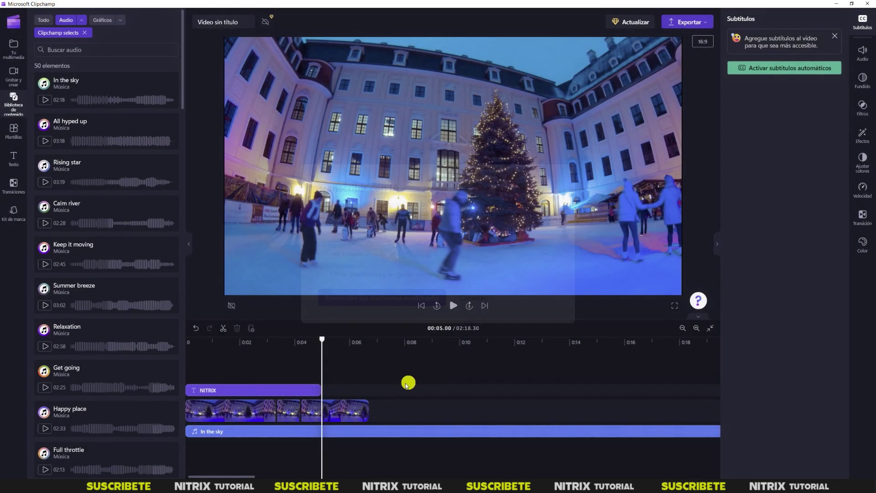
Step: Select all three skating segments and move them together along the timeline to start at about 3 s
left_click(243, 365)
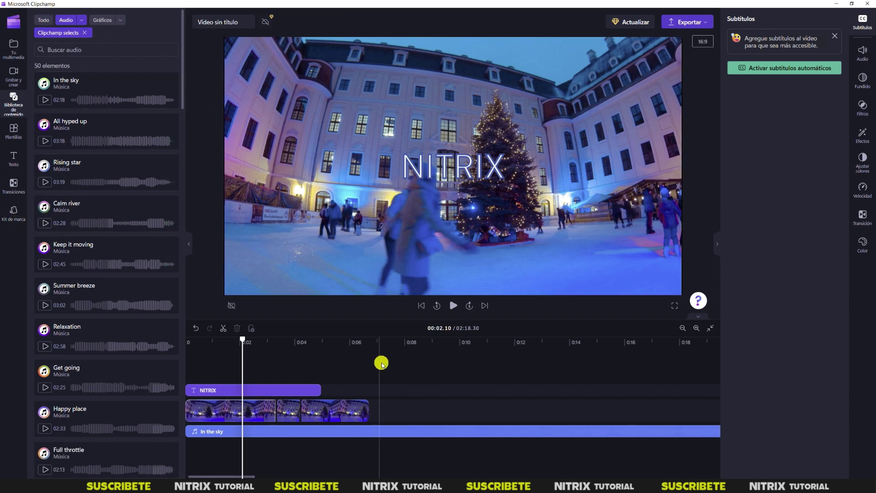
left_click(258, 391)
left_click(259, 413)
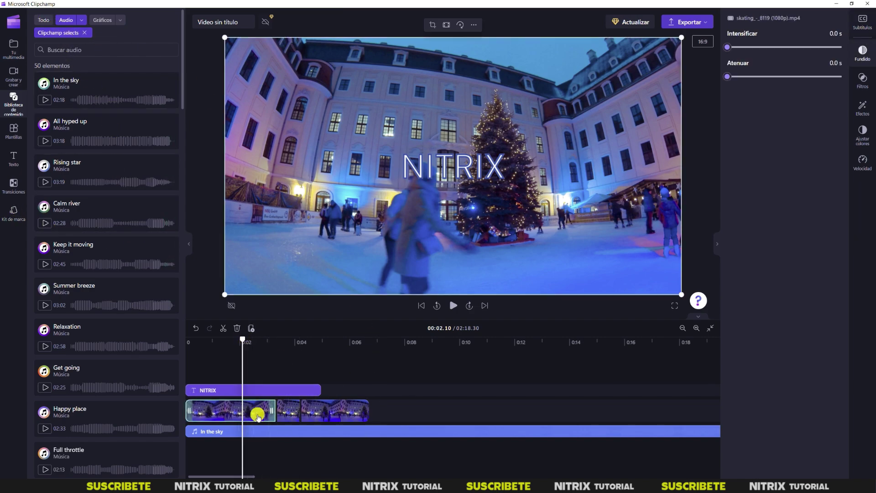
left_click_drag(431, 414, 208, 413)
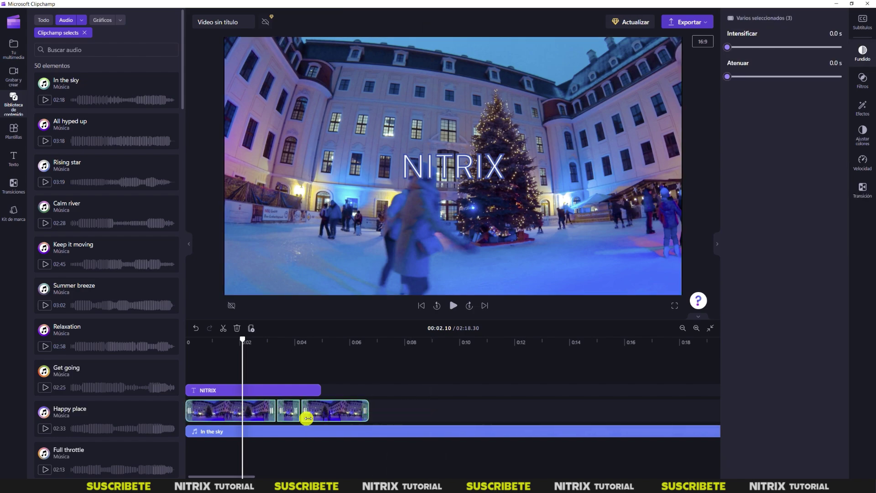
left_click_drag(318, 416, 391, 413)
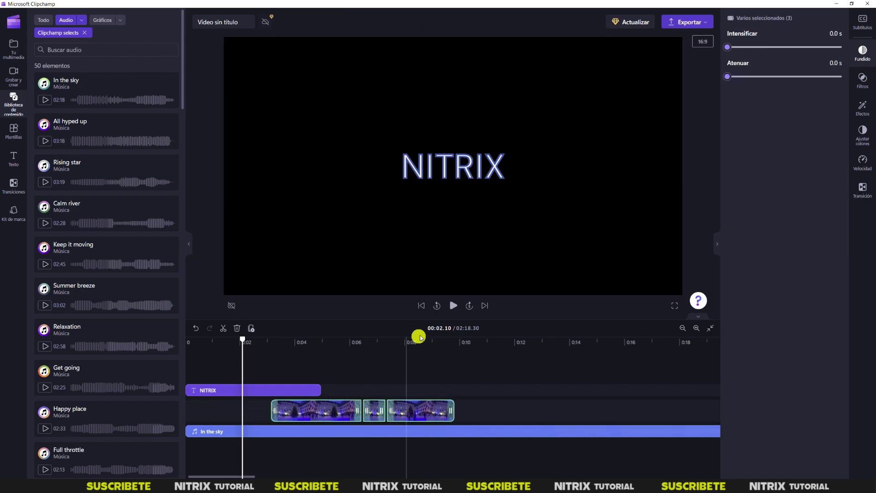
Step: Play the project from 2.10 s to preview the shifted clips, and return the playhead to 0.27 s
left_click(451, 306)
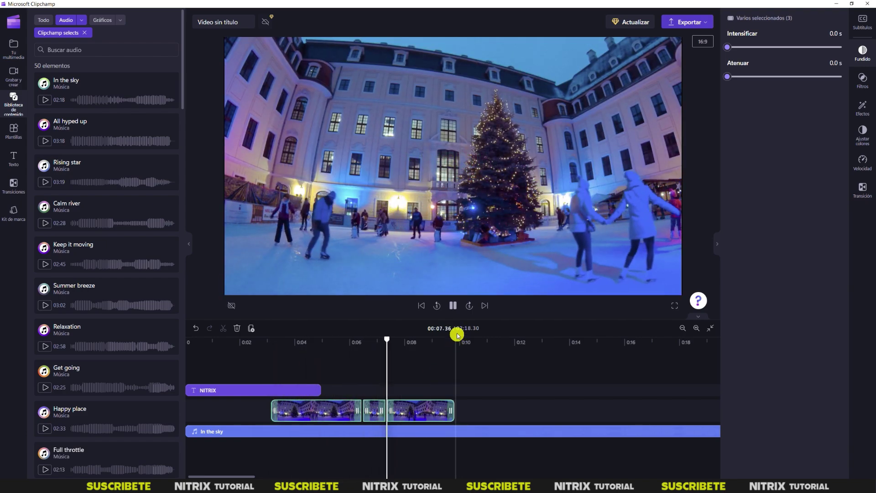
left_click(451, 309)
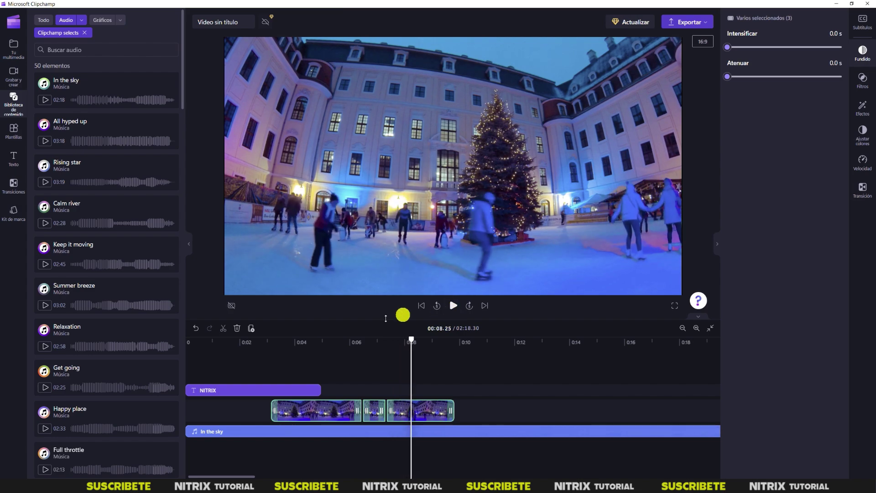
left_click(192, 360)
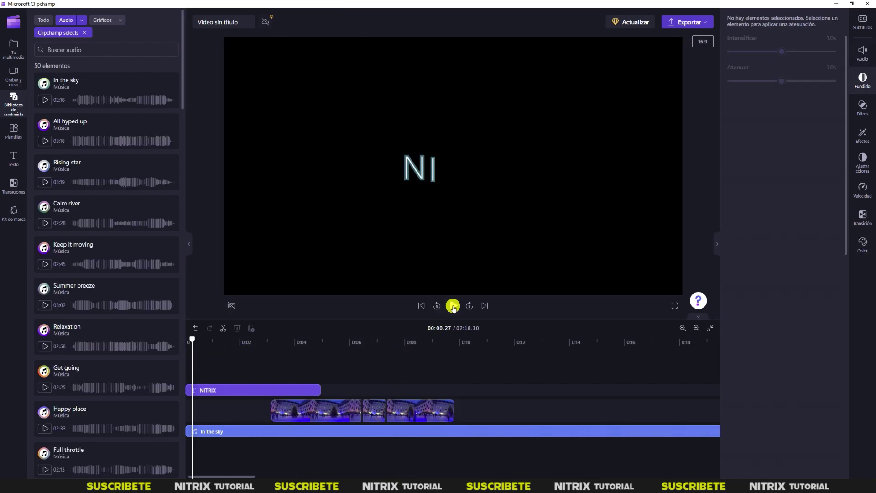